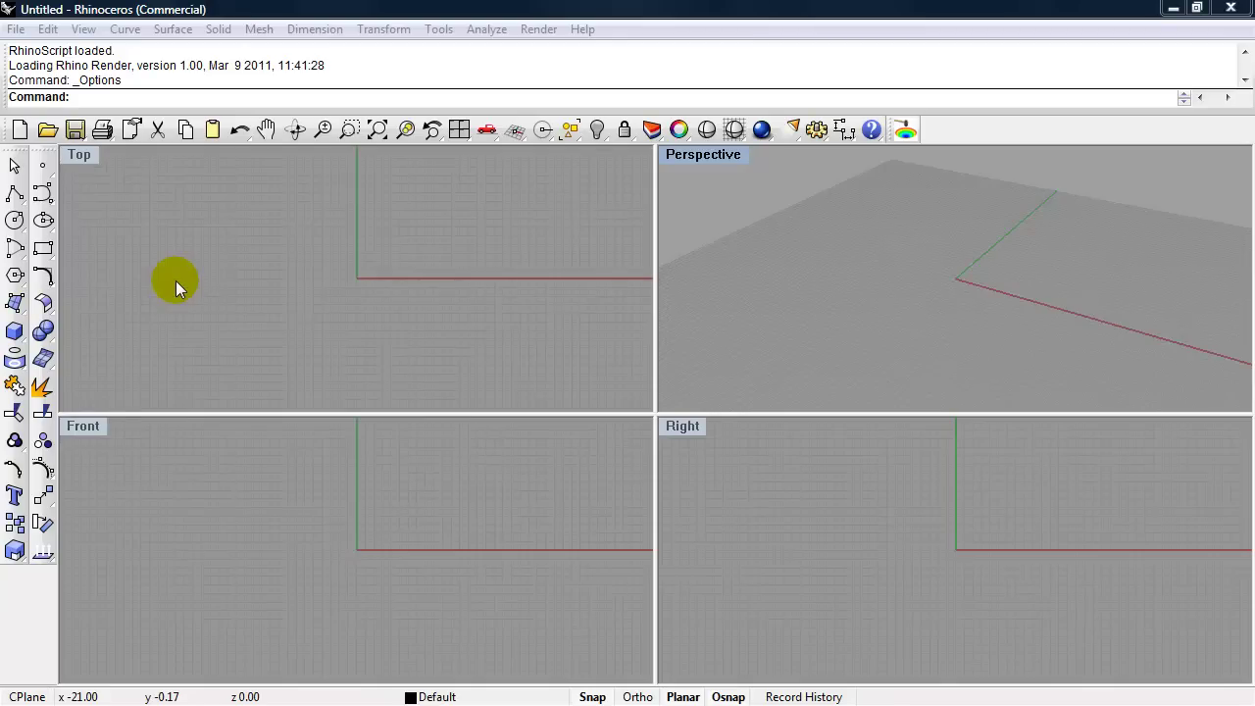
Step: Switch the model's distance display from decimal feet to Feet & Inches in the Units settings
left_click(117, 98)
type("lunits")
key("Return")
type("Units")
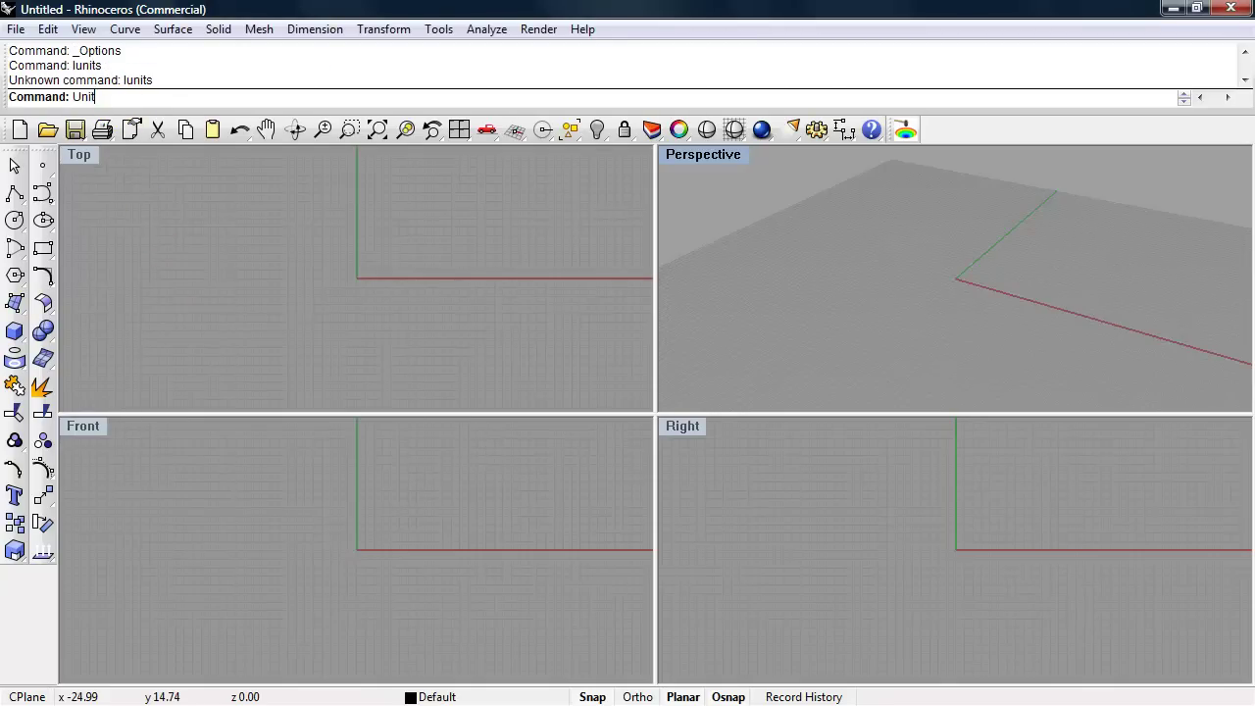
key("Return")
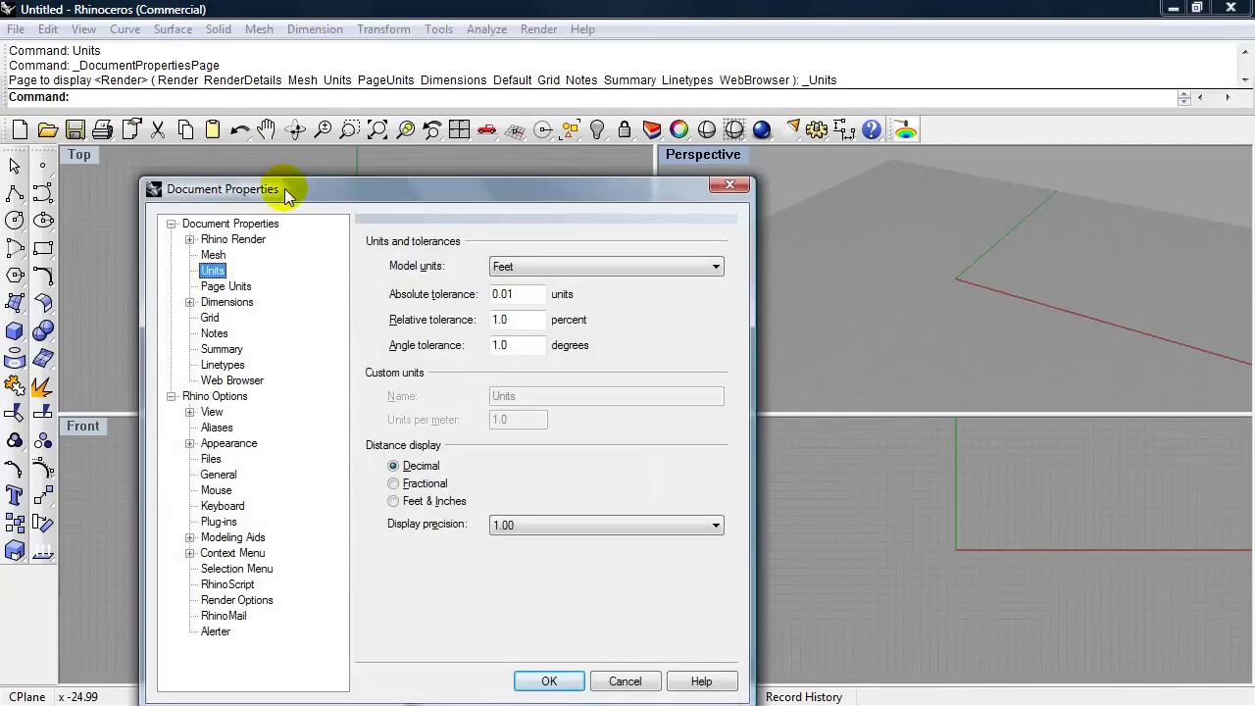
left_click_drag(285, 189, 480, 92)
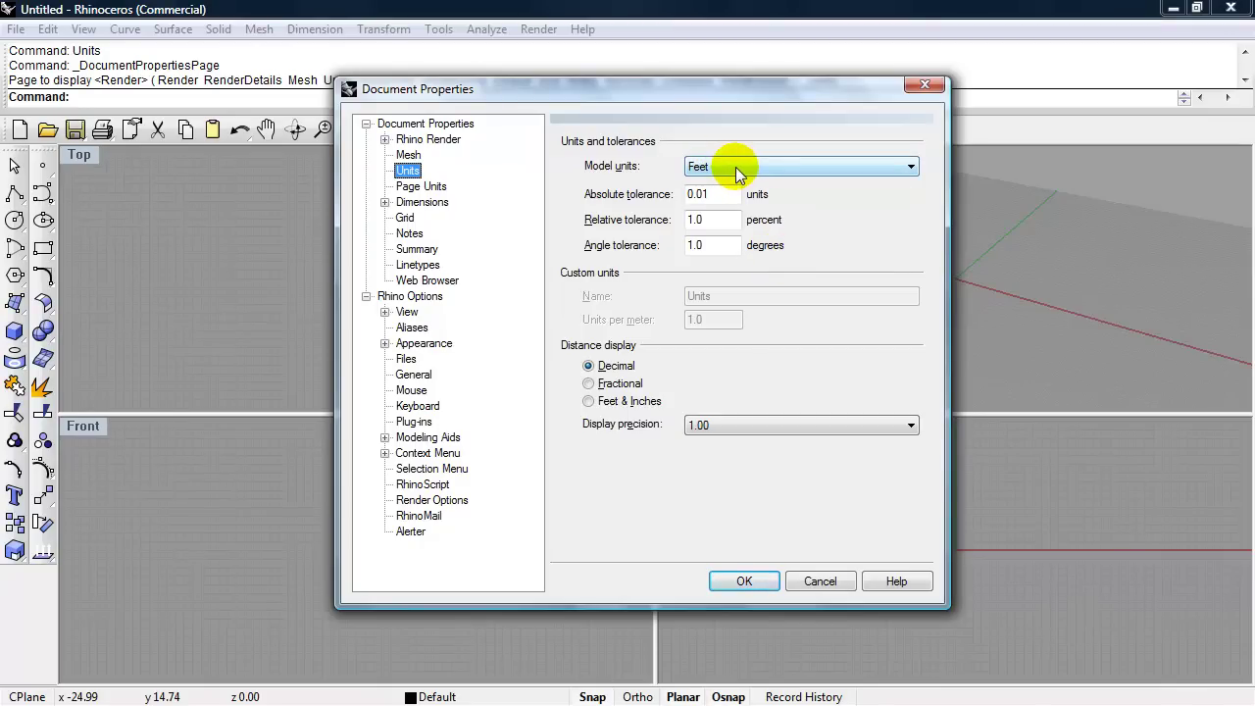
left_click_drag(715, 93, 693, 93)
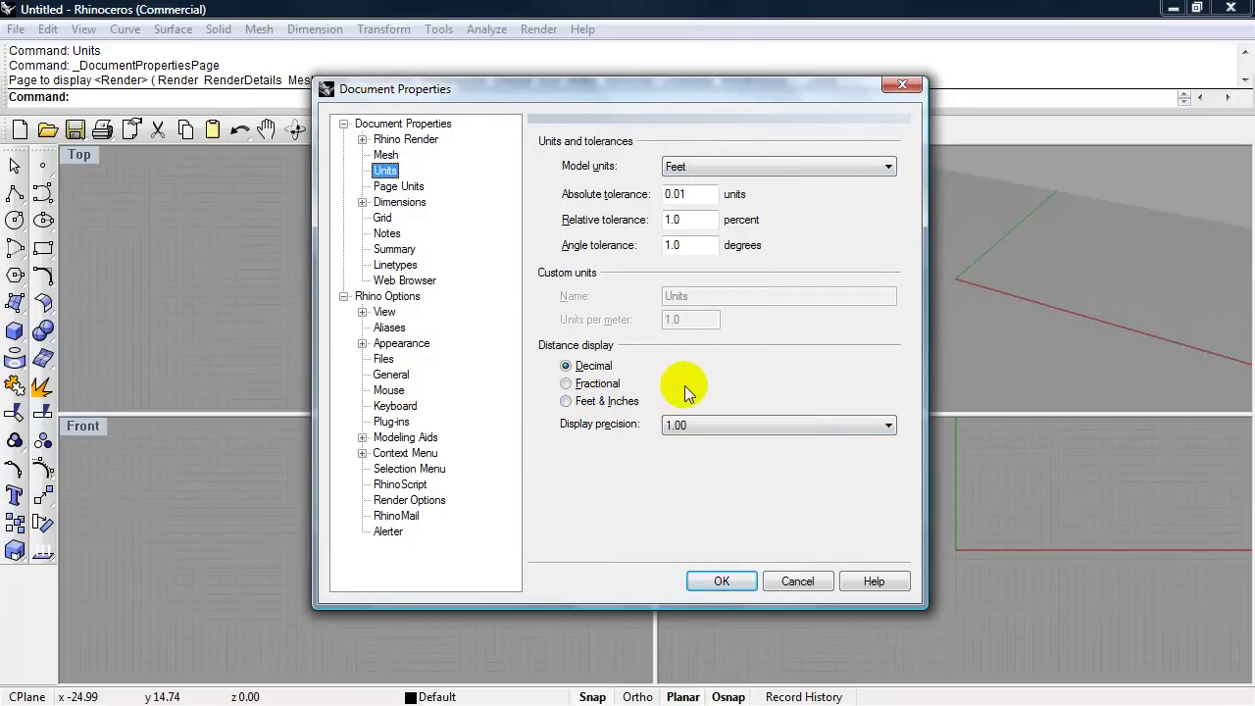
left_click(572, 401)
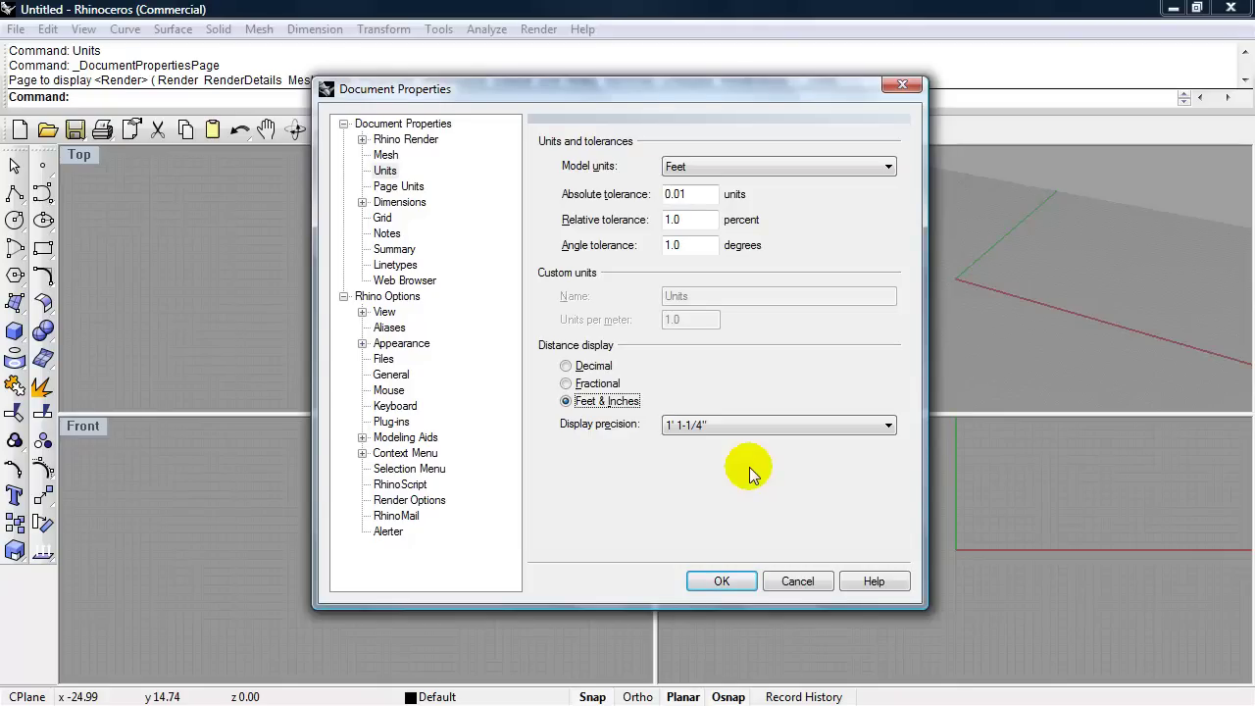
left_click(721, 581)
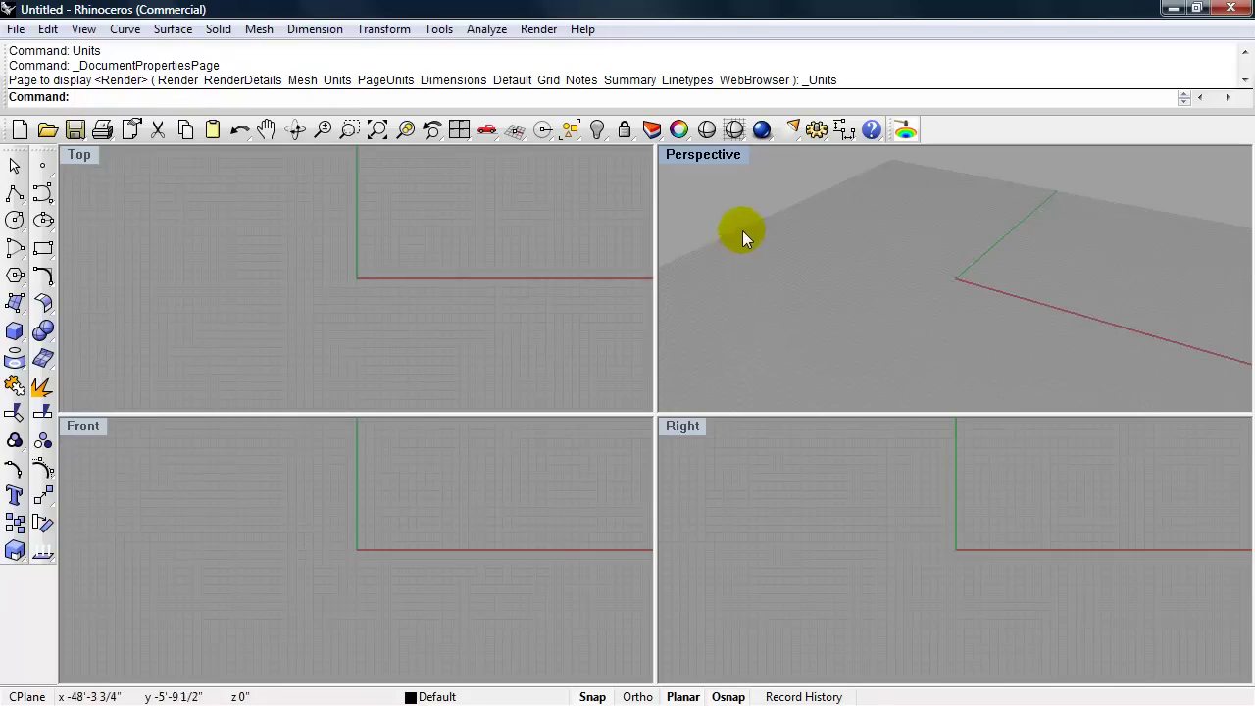
Step: Maximize the Perspective viewport and orbit, zoom and pan it around the grid origin
double_click(687, 159)
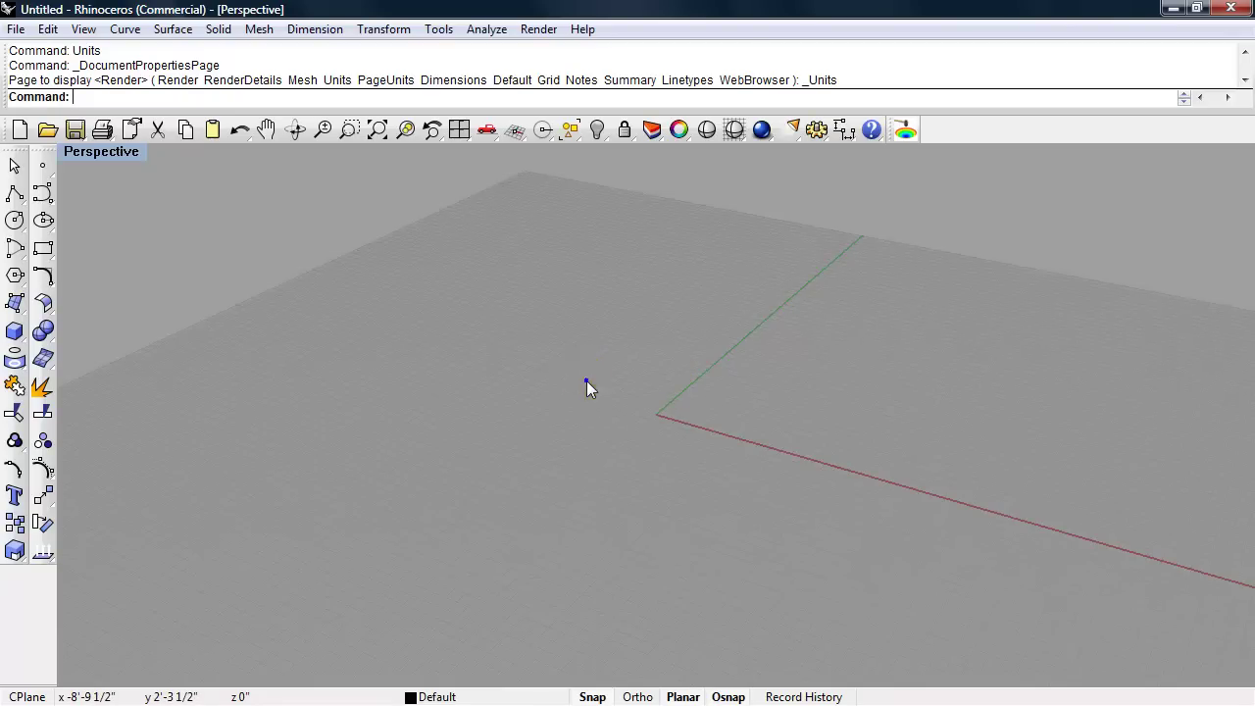
right_click_drag(588, 383, 612, 469)
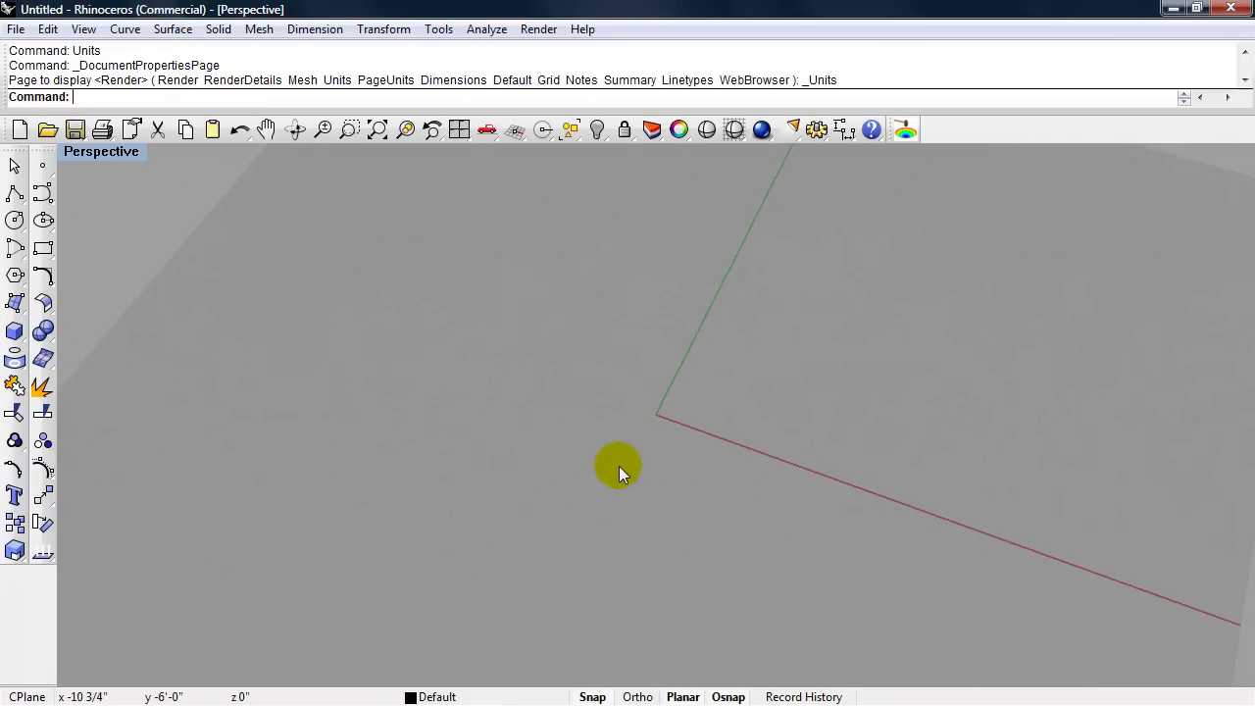
scroll(623, 466, "up", 1)
scroll(624, 466, "down", 2)
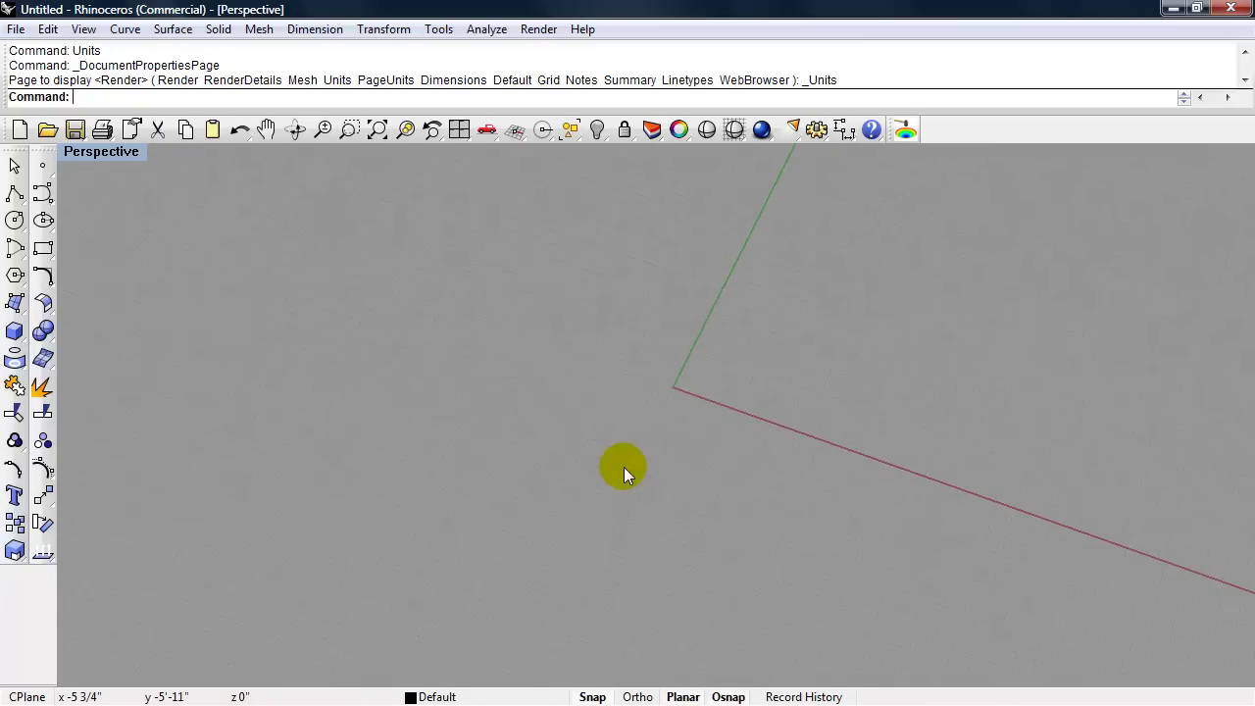
right_click_drag(624, 466, 563, 513, "shift")
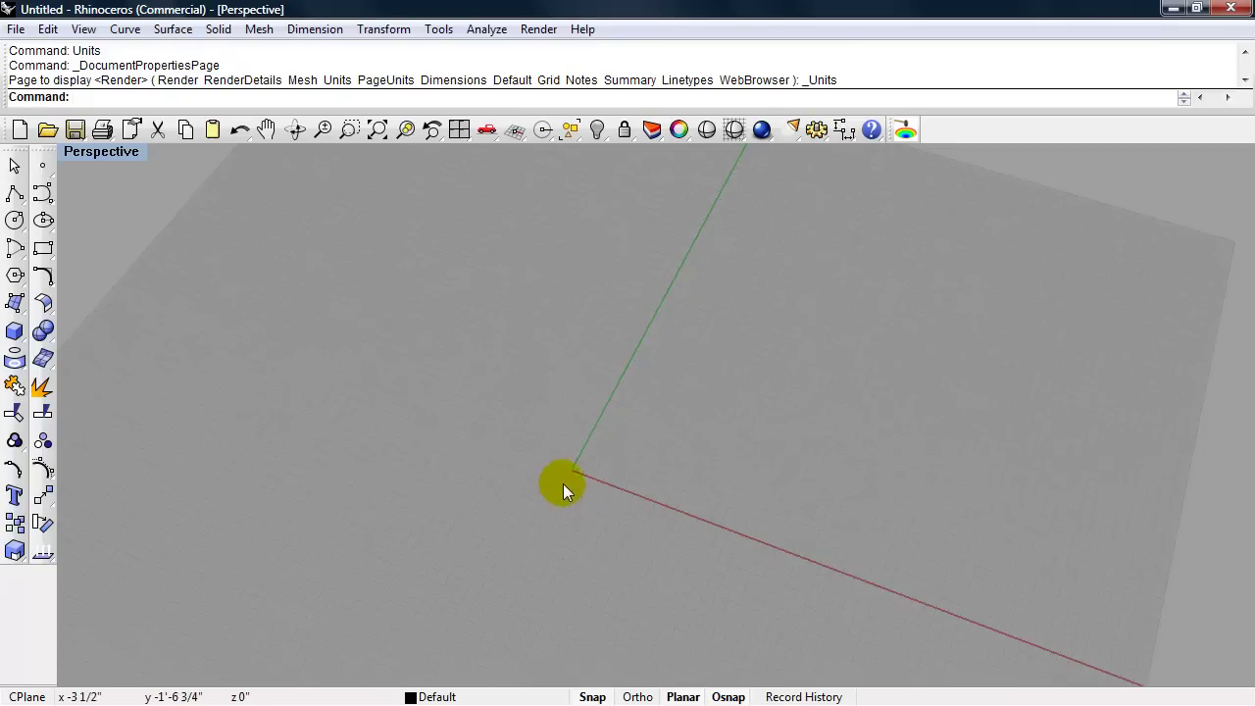
mouse_move(612, 508)
right_mouse_down()
mouse_move(584, 480)
mouse_move(588, 373)
mouse_move(631, 392)
mouse_move(680, 353)
mouse_move(775, 435)
mouse_move(582, 555)
right_mouse_up()
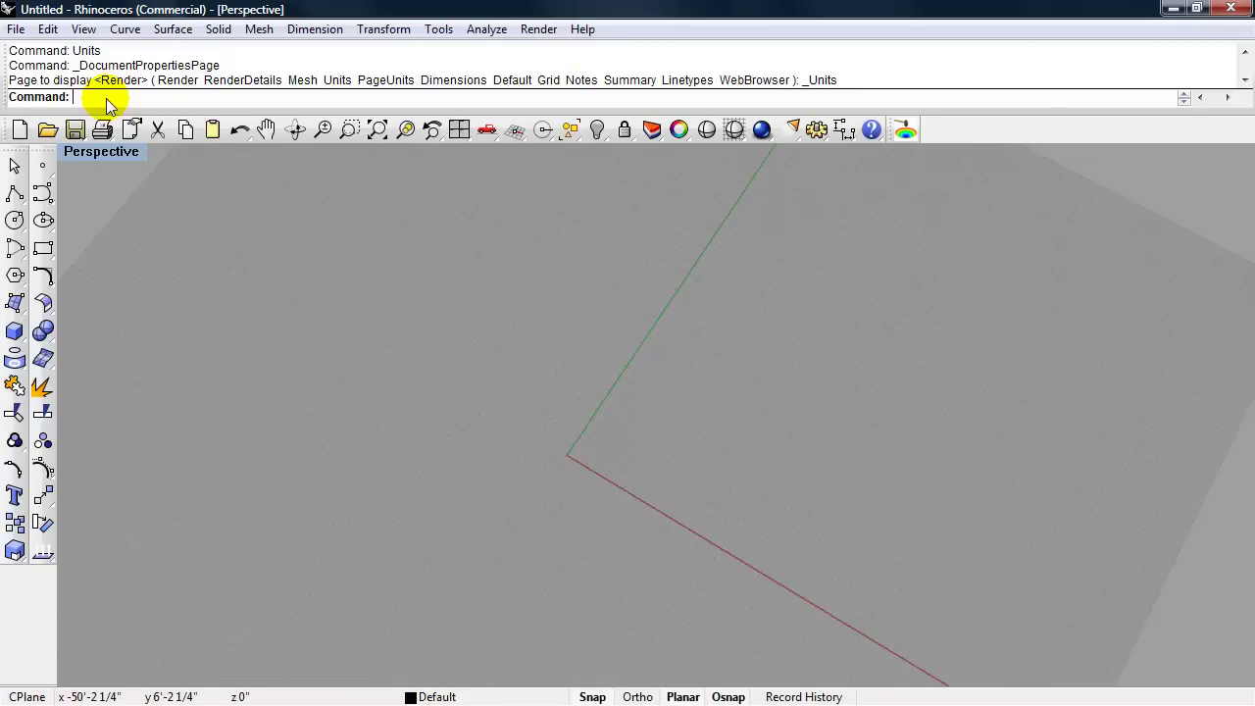
Step: In Document Properties' Grid page, set grid extents to 200 and edit the minor line spacing
type("DocumentProperties")
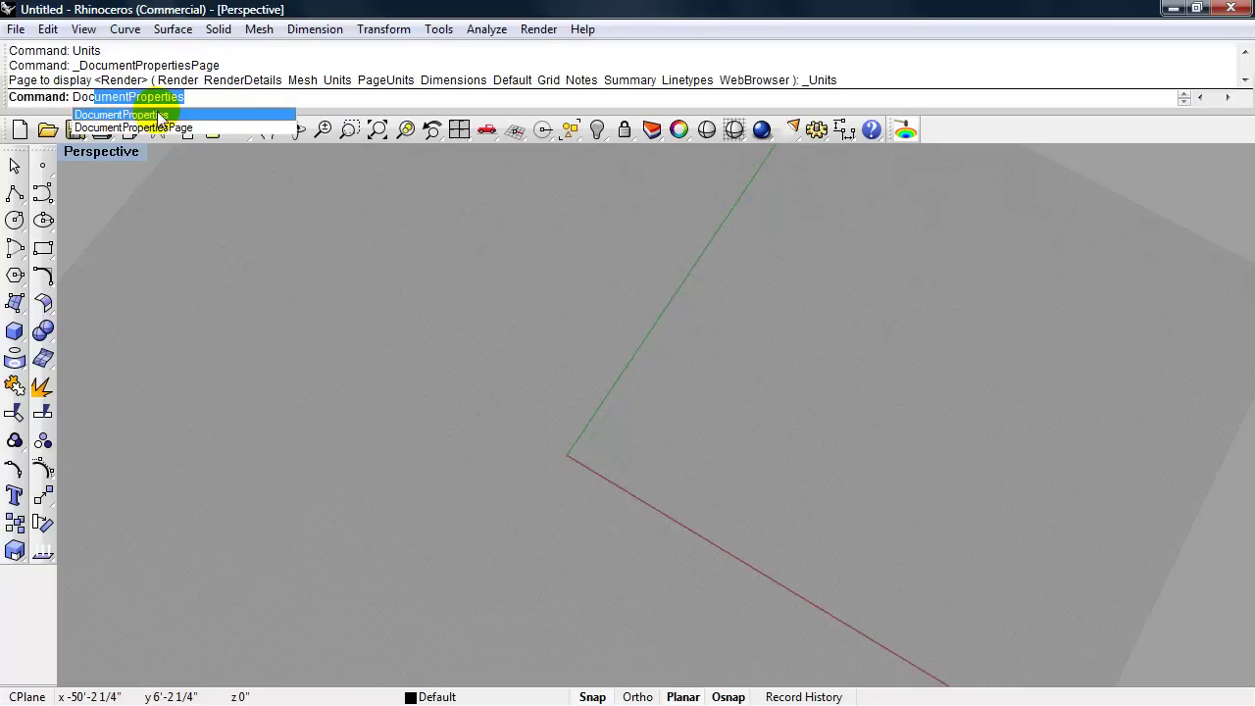
left_click(114, 116)
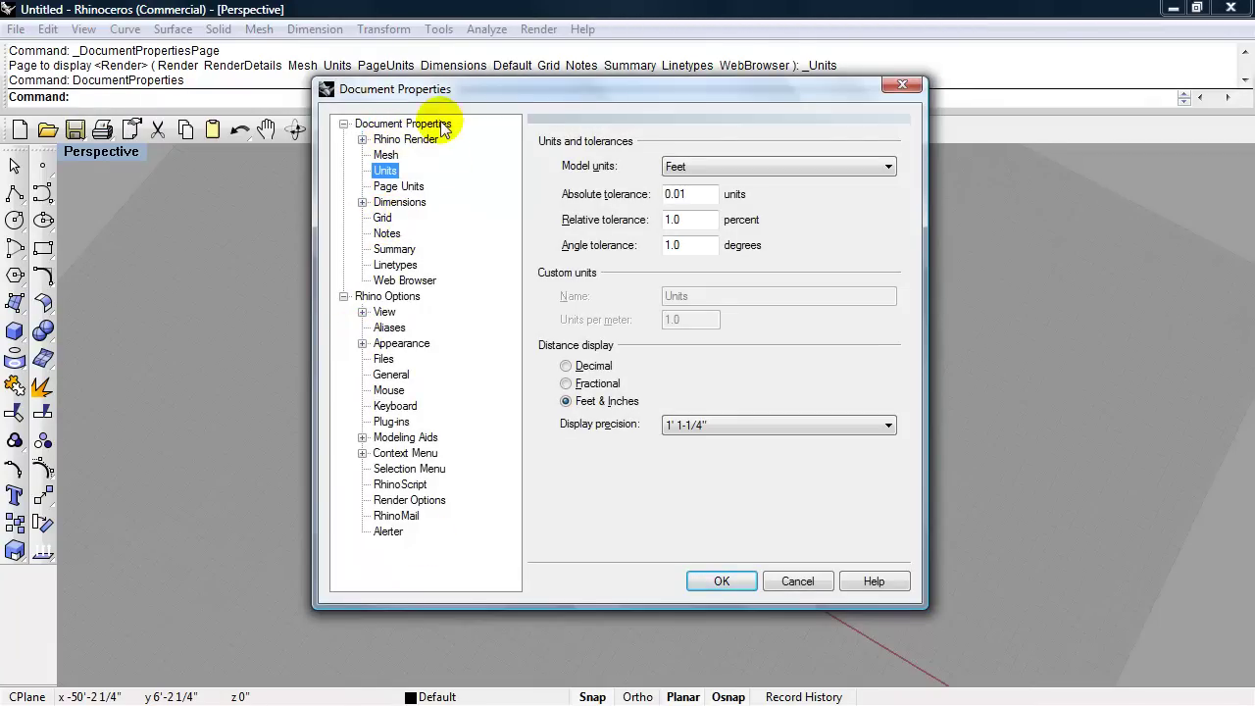
left_click(382, 217)
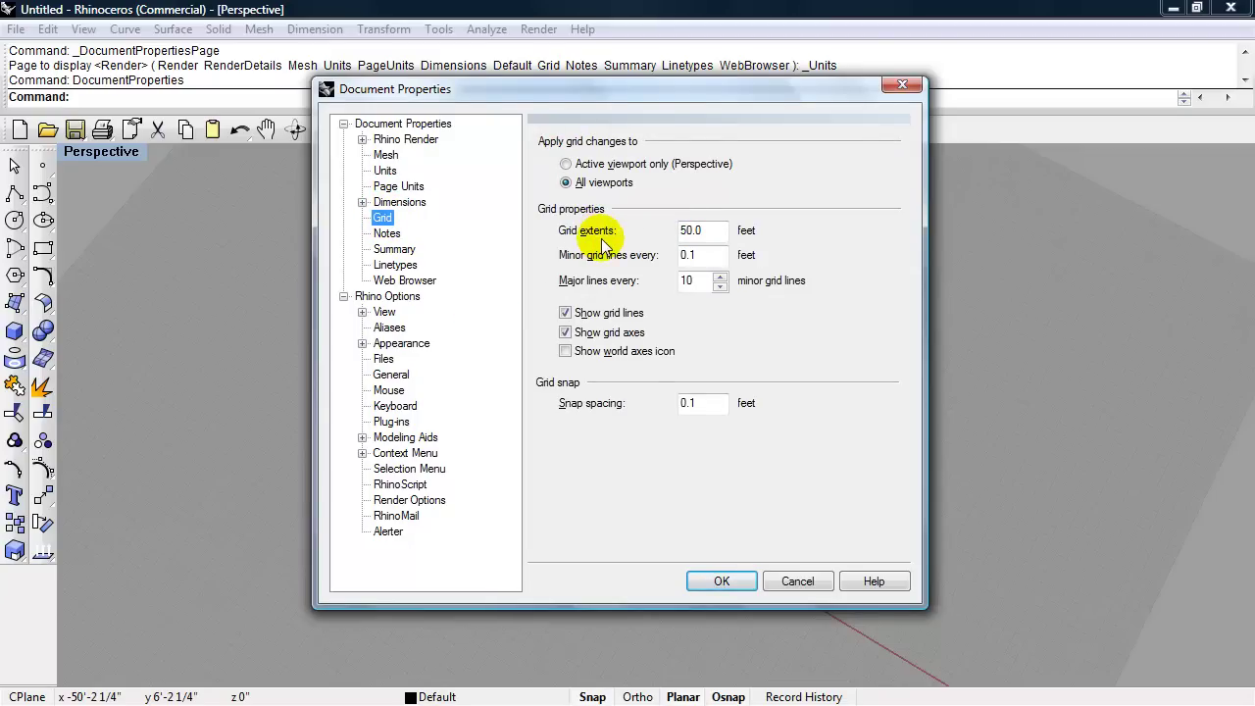
double_click(710, 233)
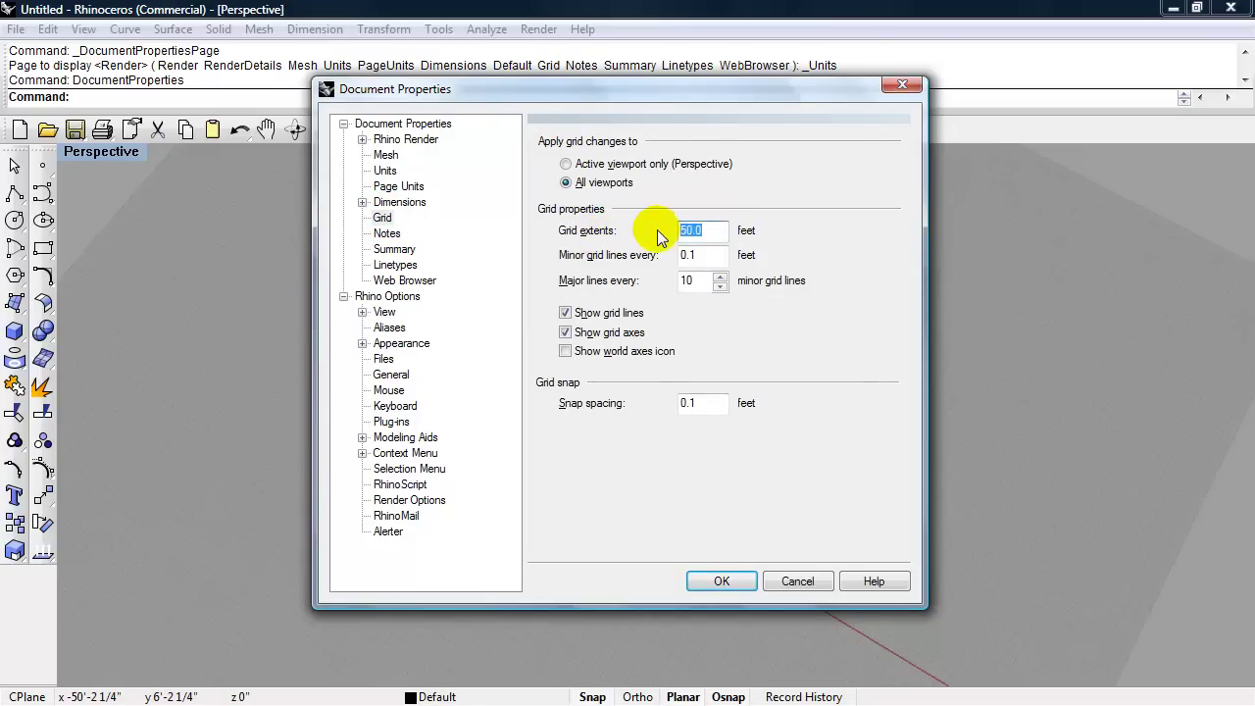
type("200")
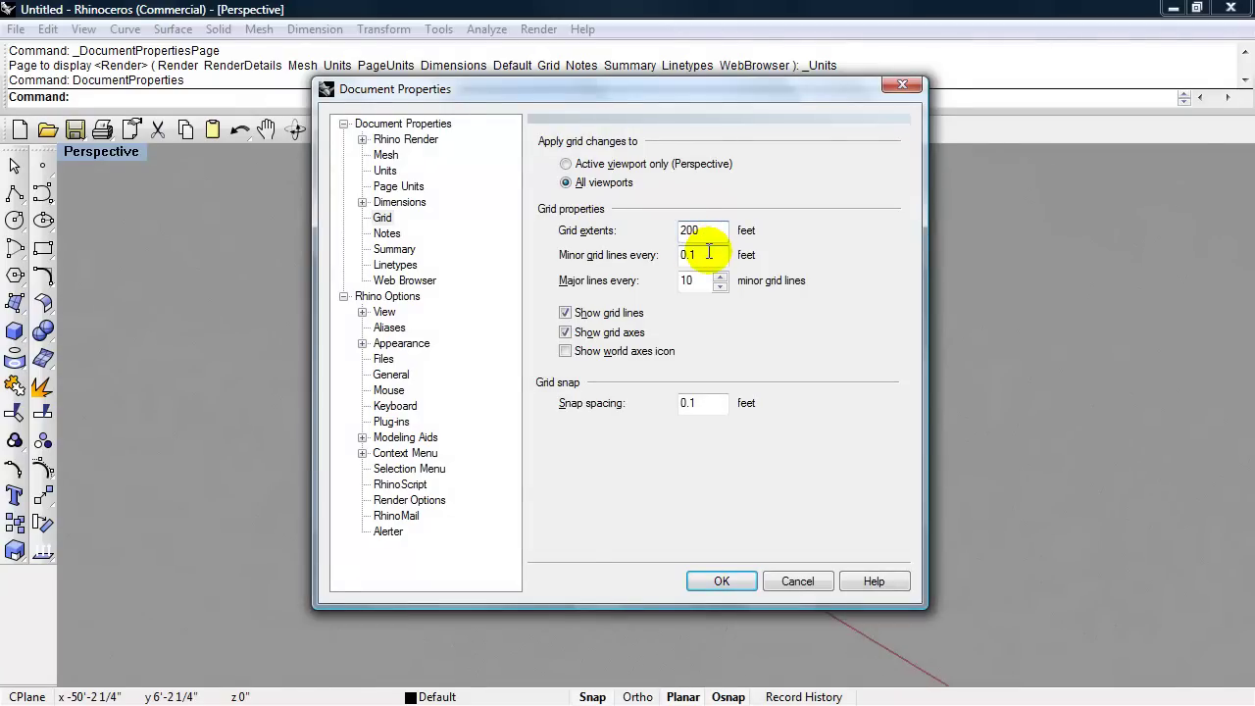
double_click(708, 253)
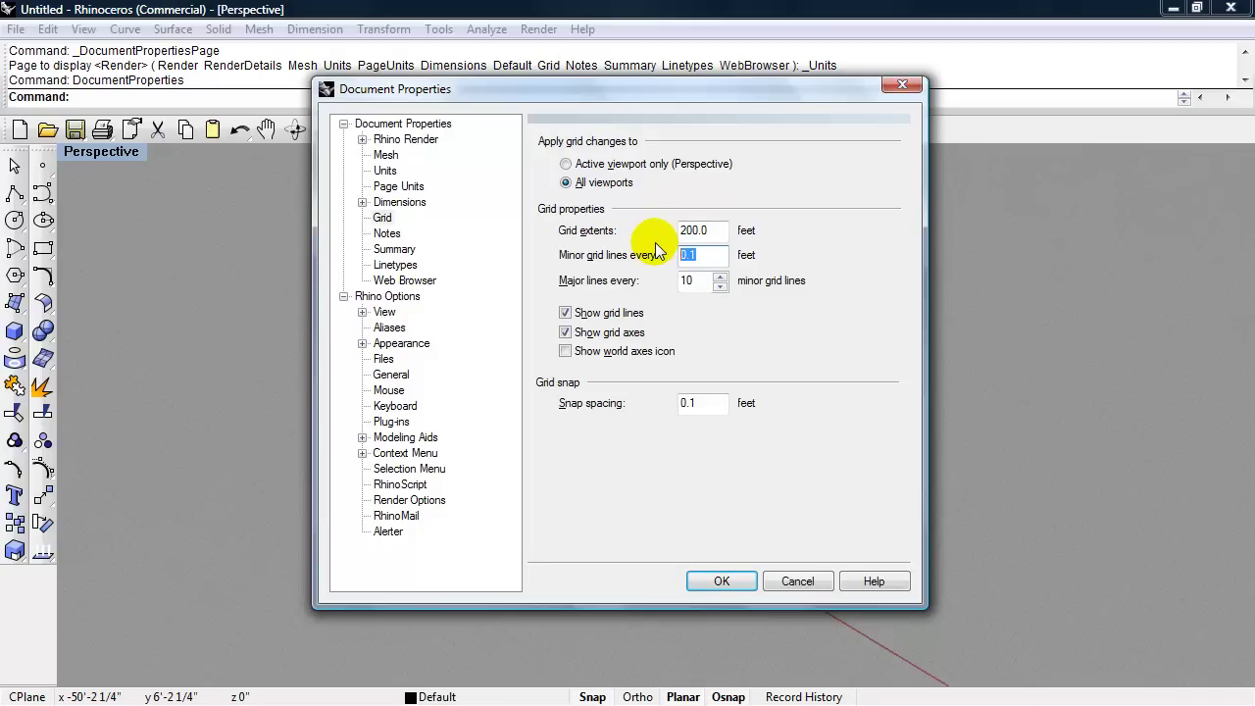
type("20")
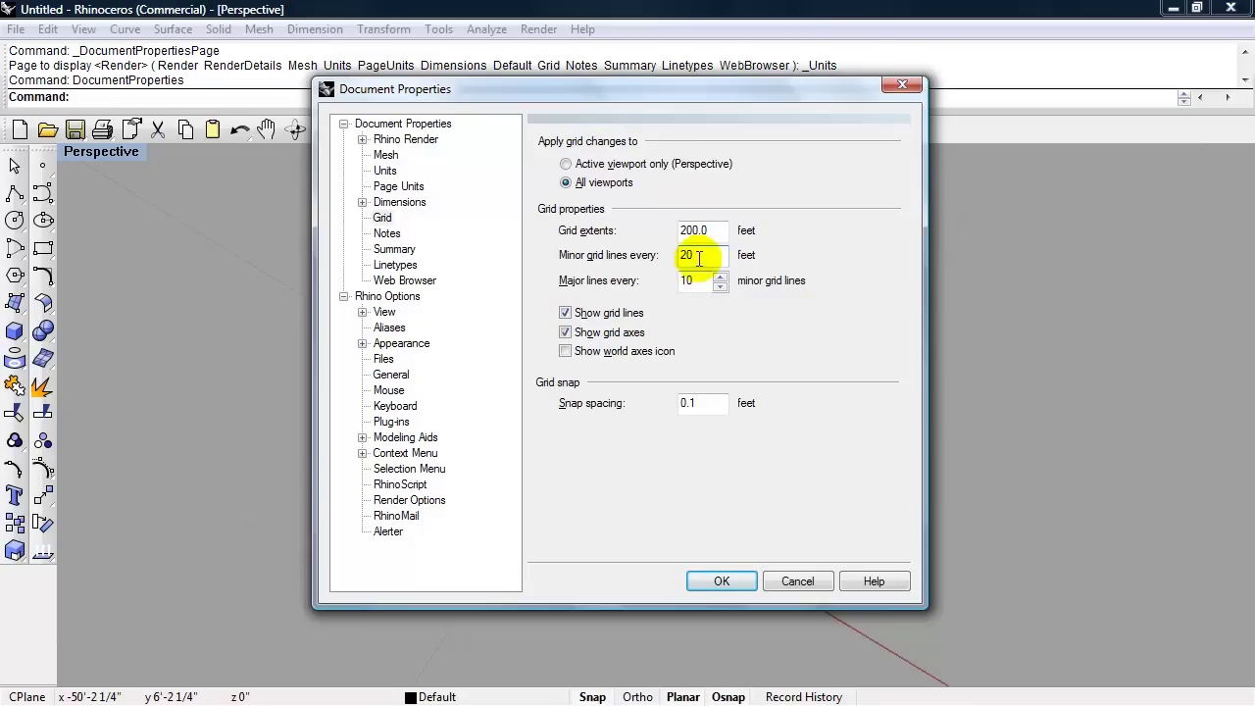
left_click_drag(698, 256, 667, 260)
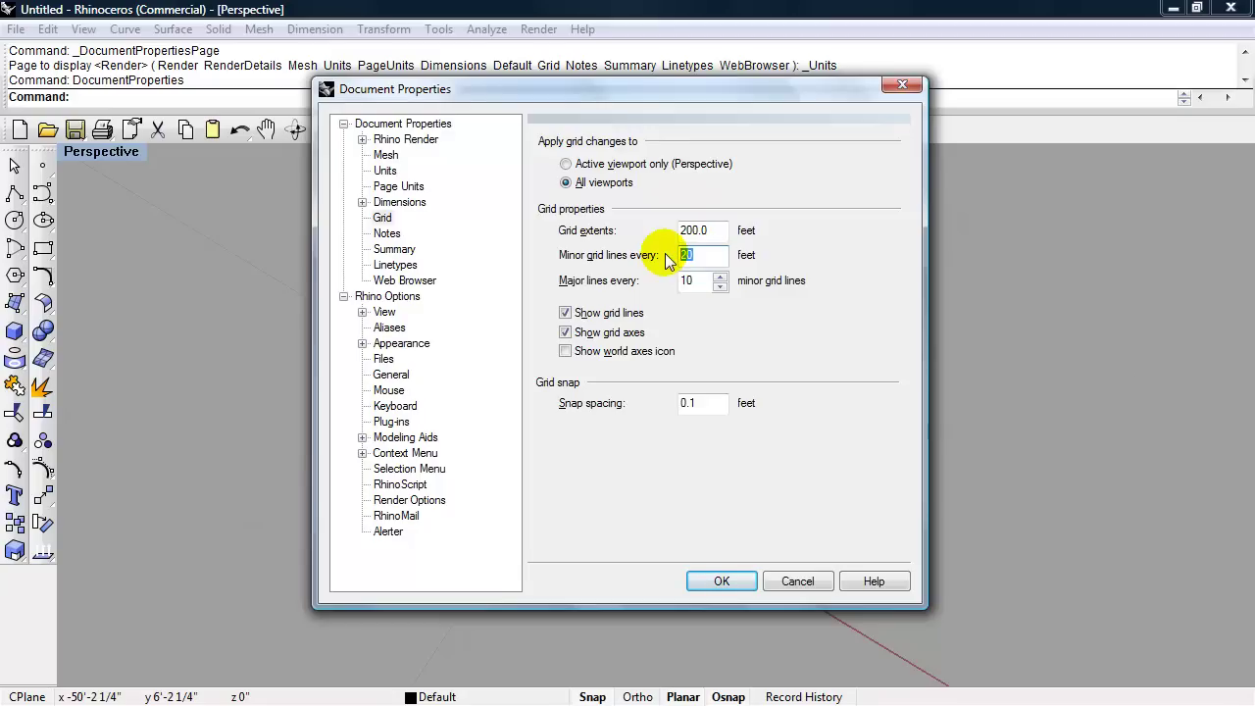
Step: Set minor grid lines to 1.0, turn on the world axes icon, and set snap spacing to 1
type("1.0")
left_click(753, 345)
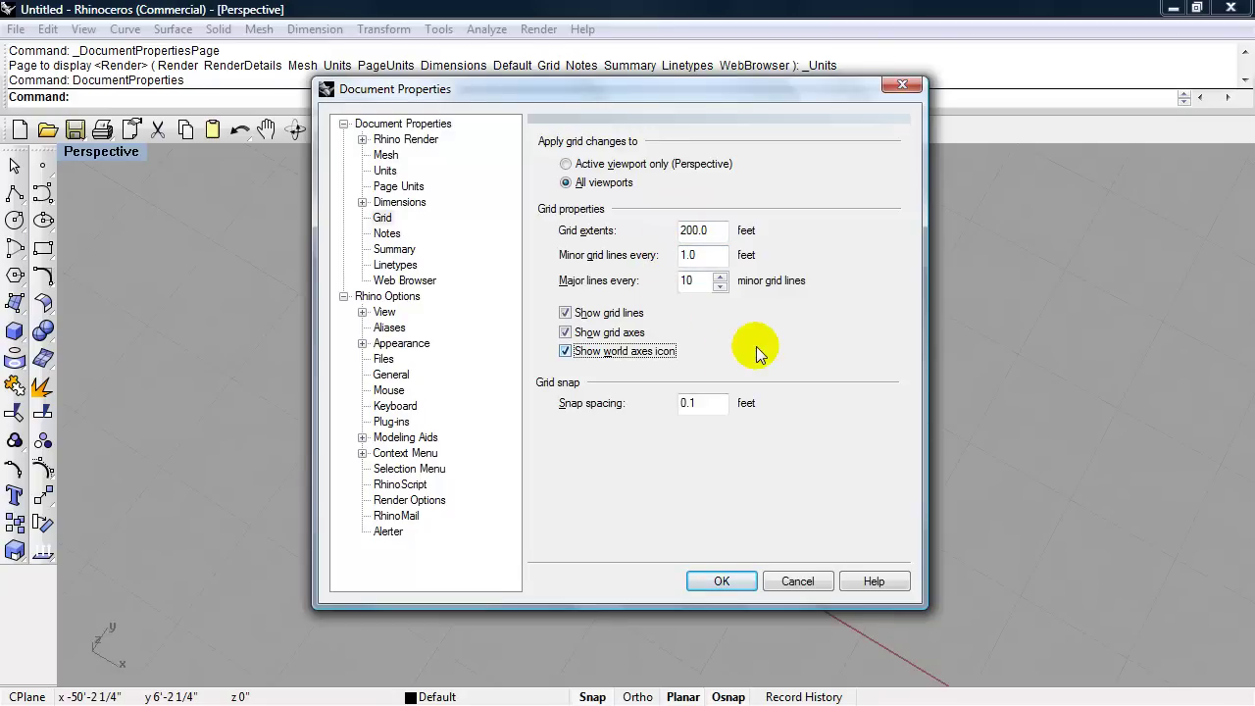
left_click(642, 351)
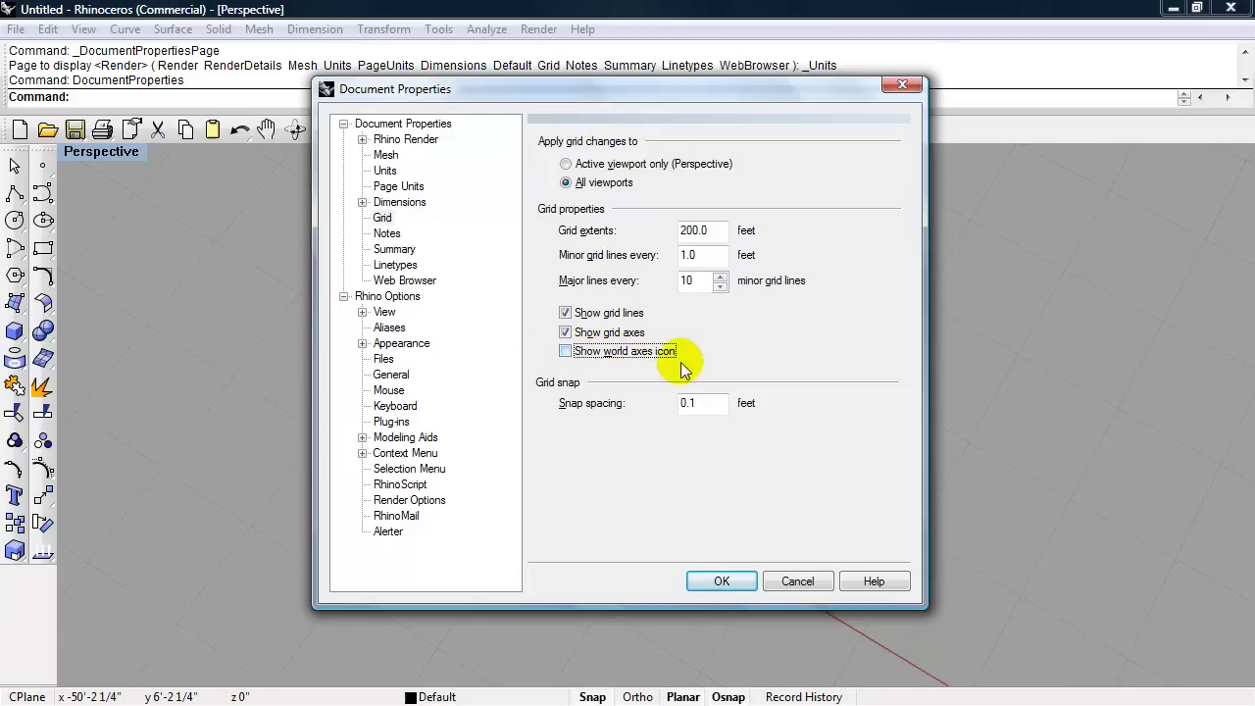
left_click(566, 351)
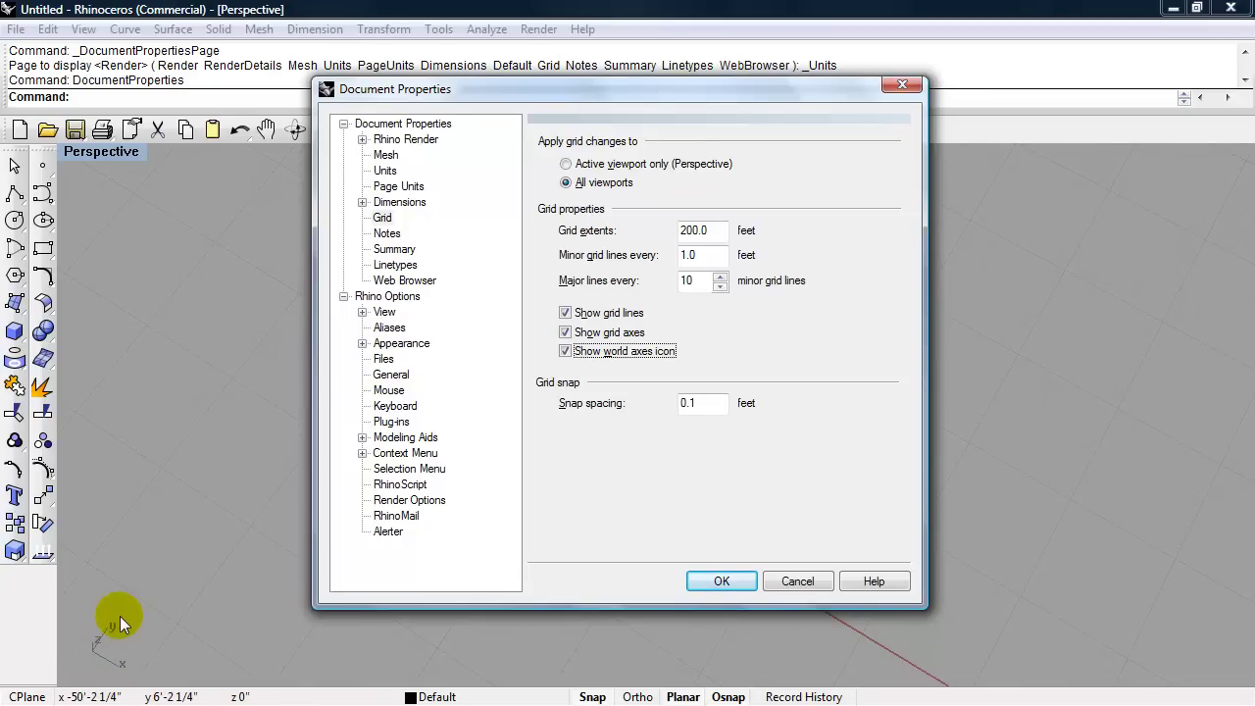
double_click(711, 403)
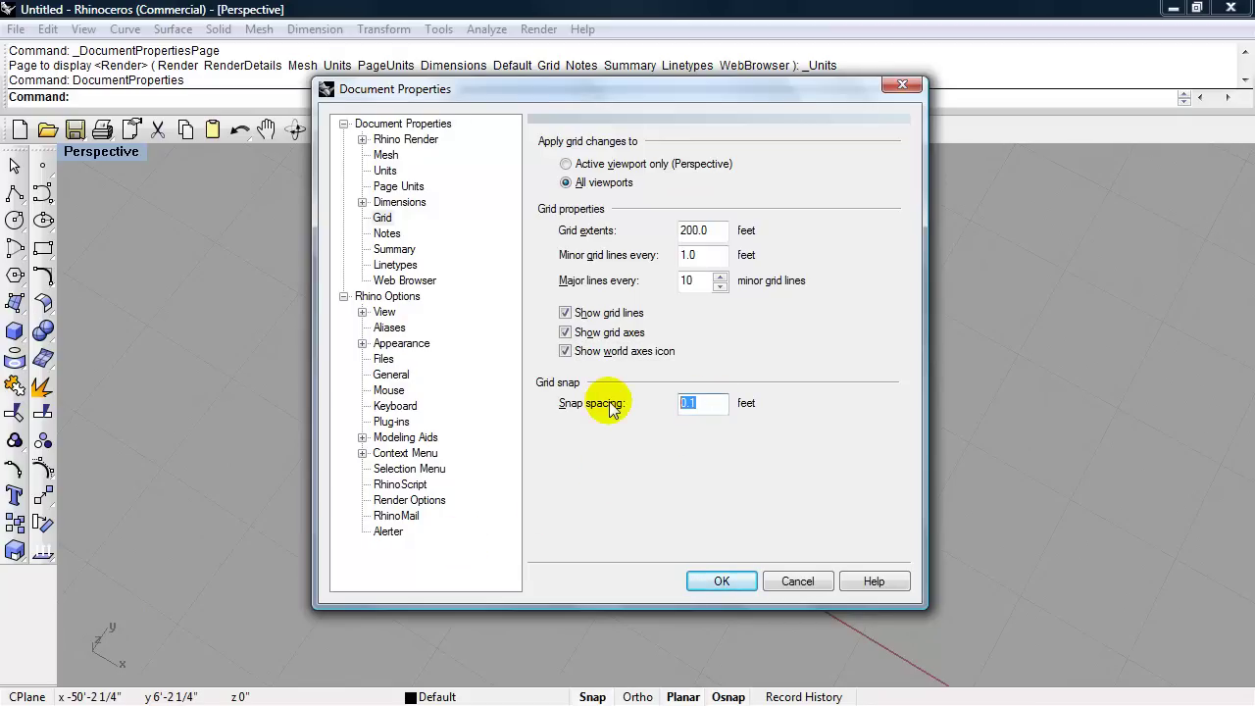
type("1")
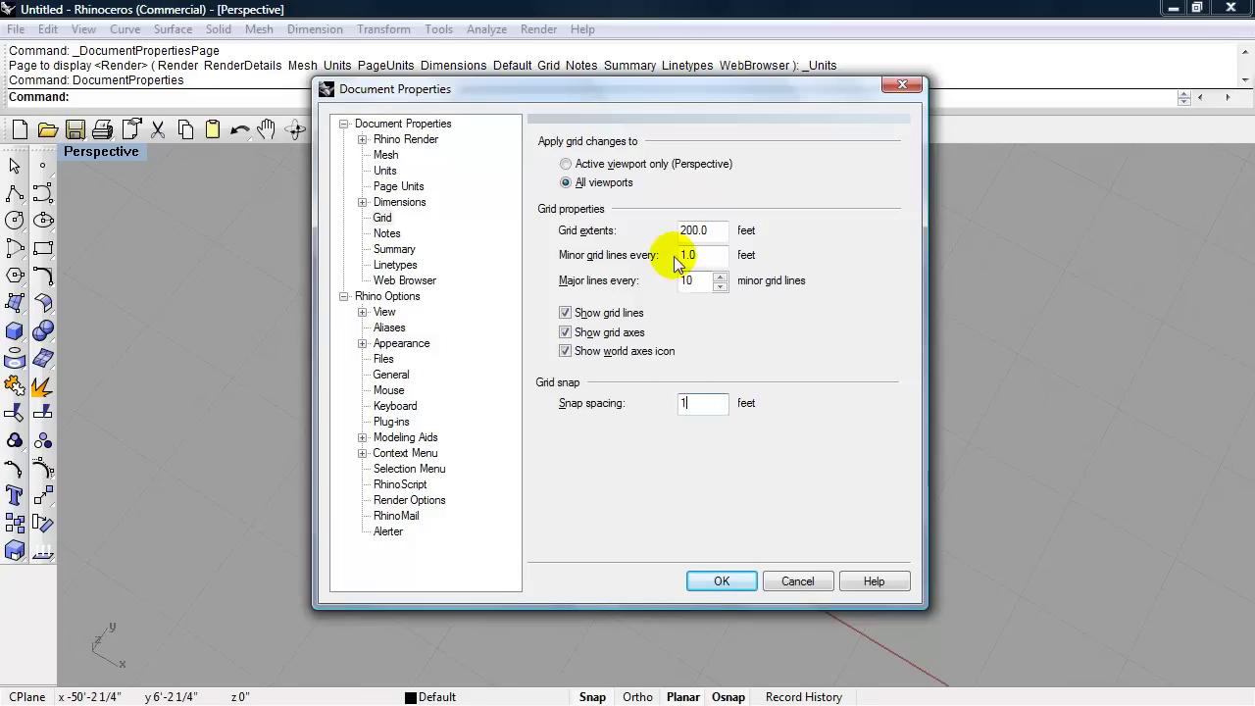
left_click_drag(661, 92, 629, 55)
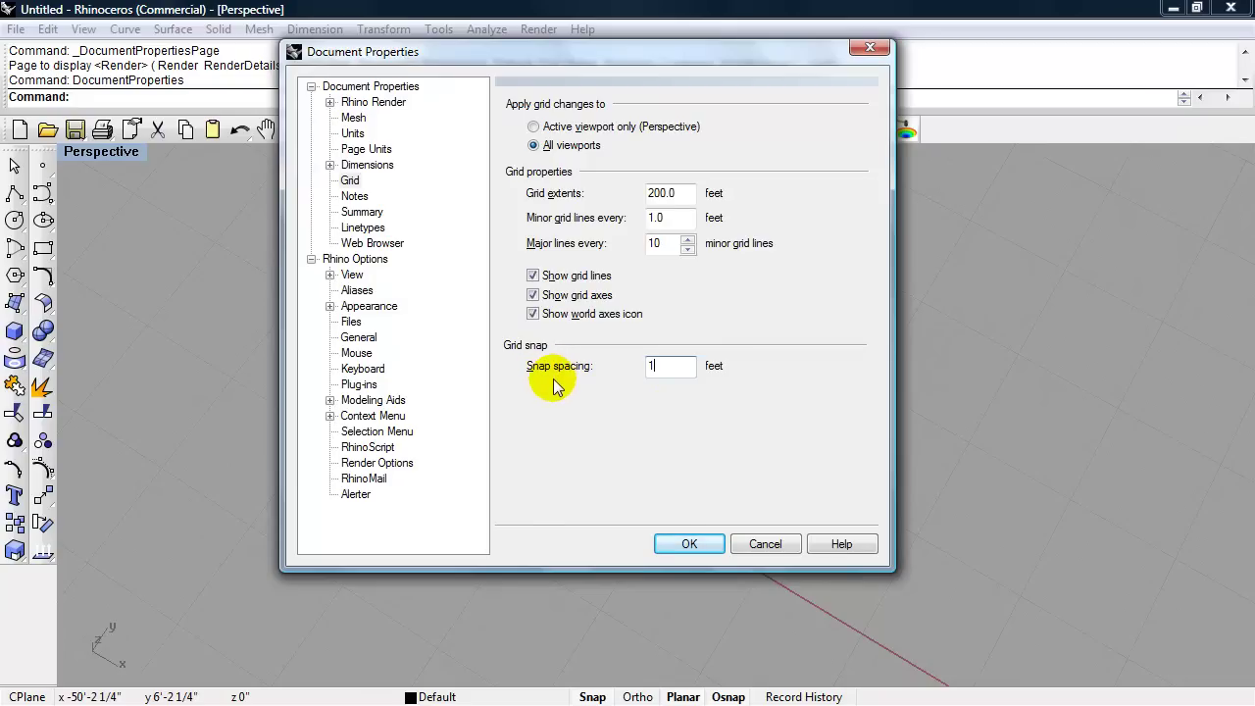
left_click(676, 542)
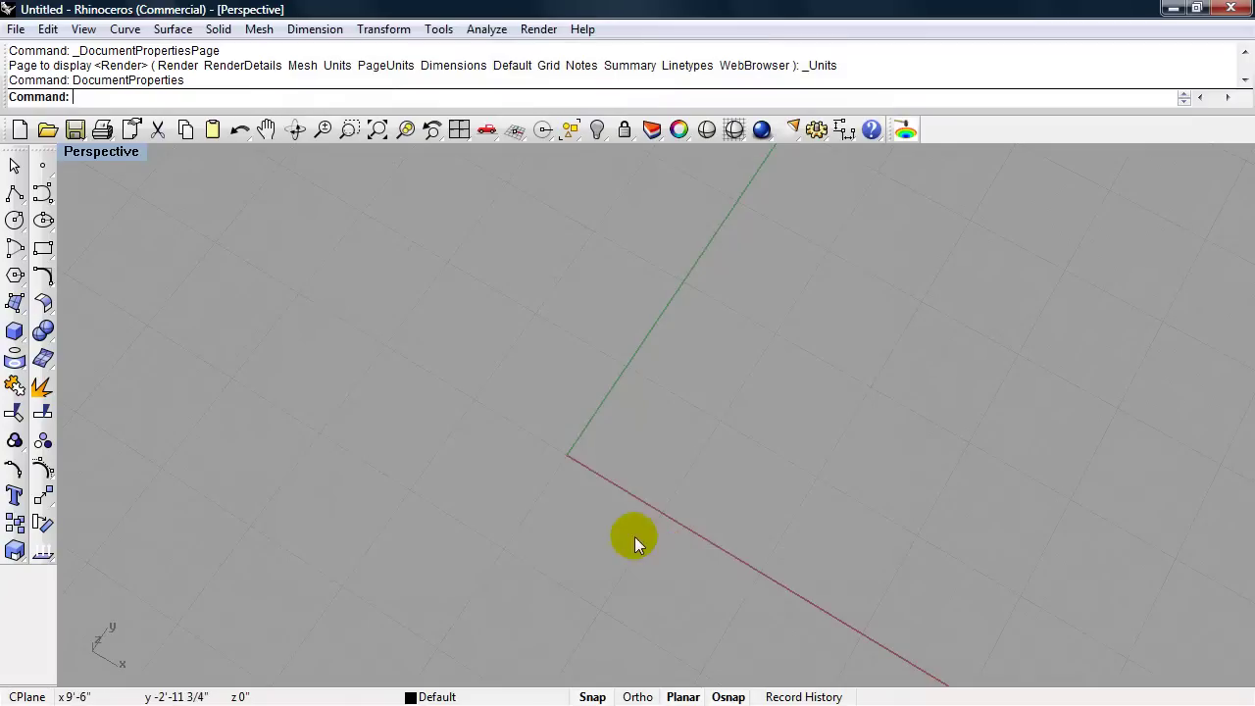
mouse_move(630, 537)
right_mouse_down()
mouse_move(647, 512)
mouse_move(638, 520)
mouse_move(652, 526)
right_mouse_up()
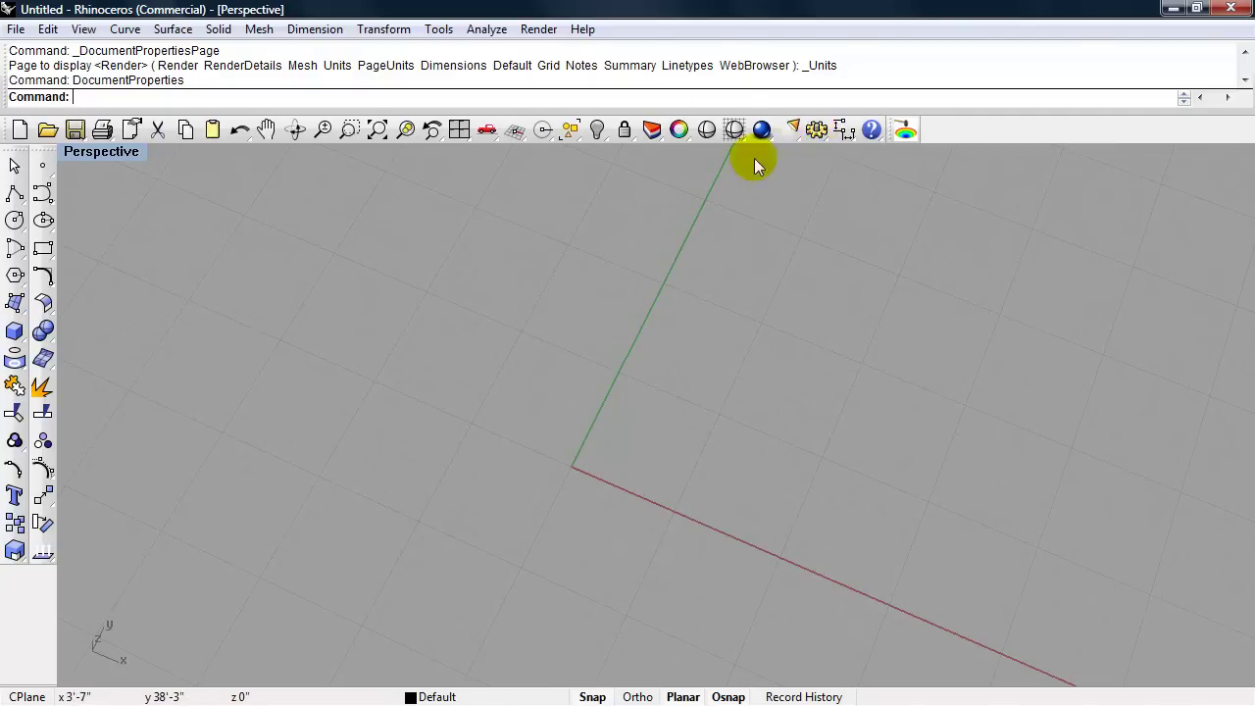
left_click(816, 131)
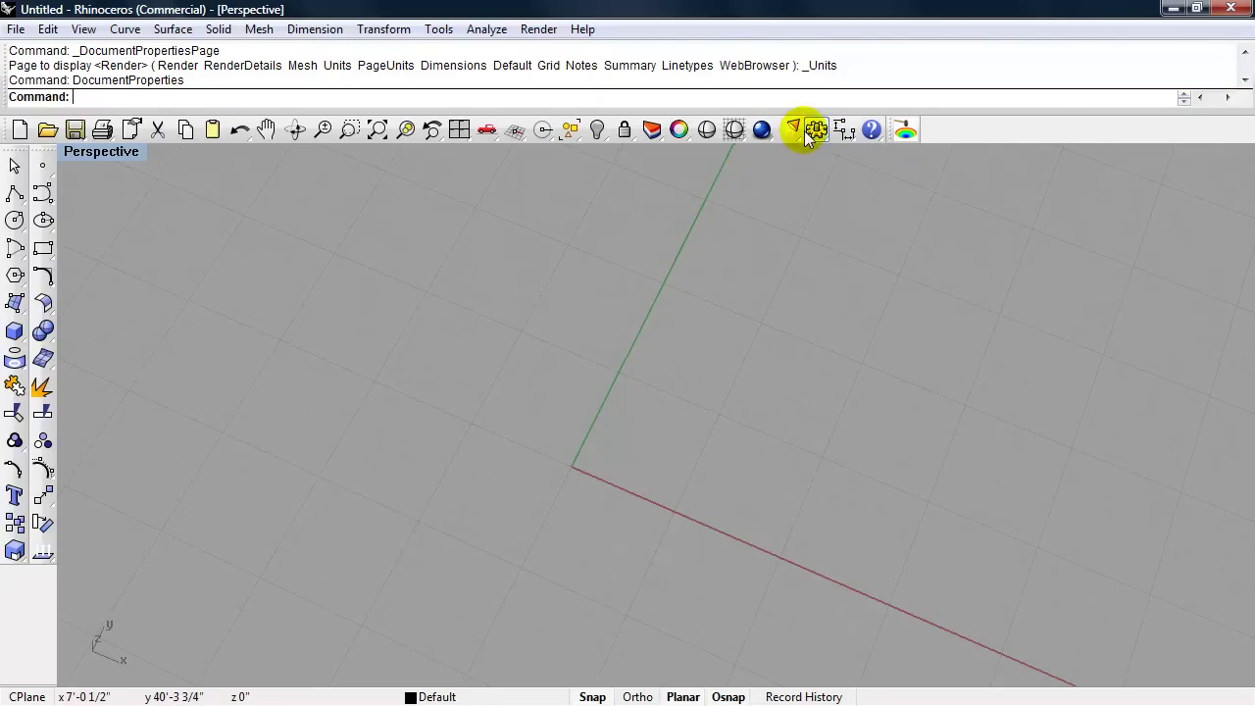
left_click(816, 132)
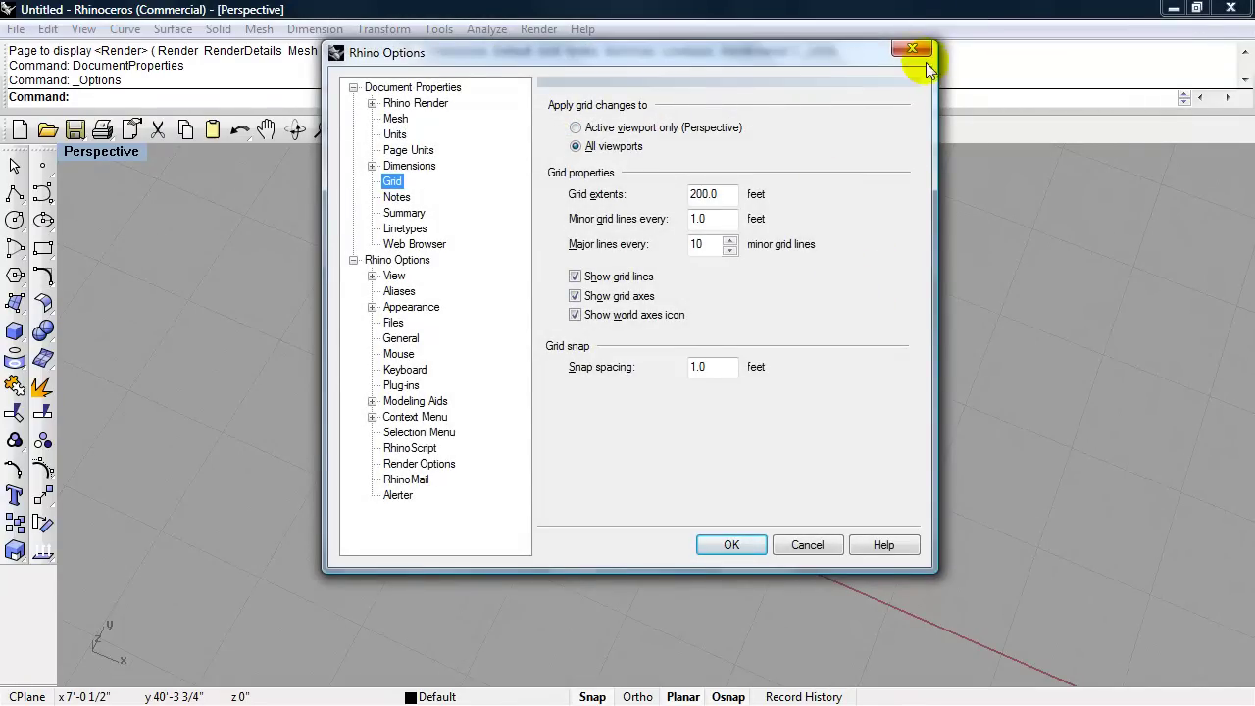
left_click(732, 547)
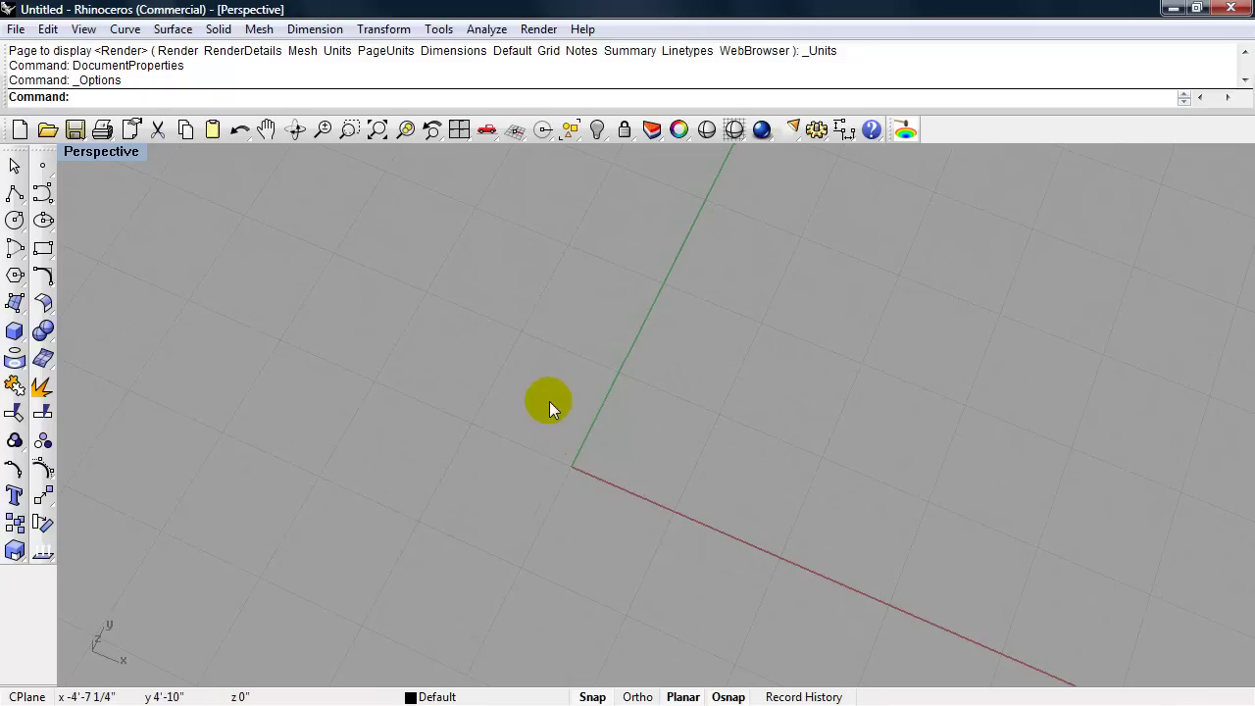
Step: Draw a four-point open polyline beginning at the grid origin in the Perspective view
type("Polygon")
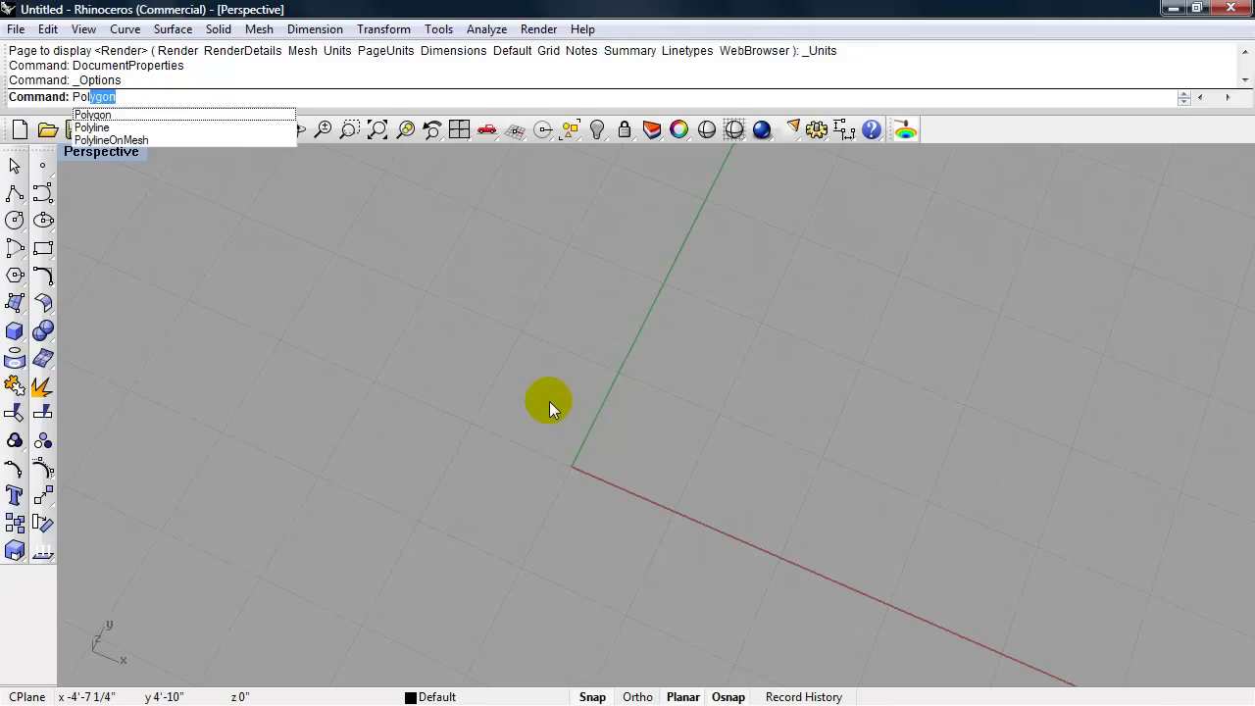
left_click(92, 127)
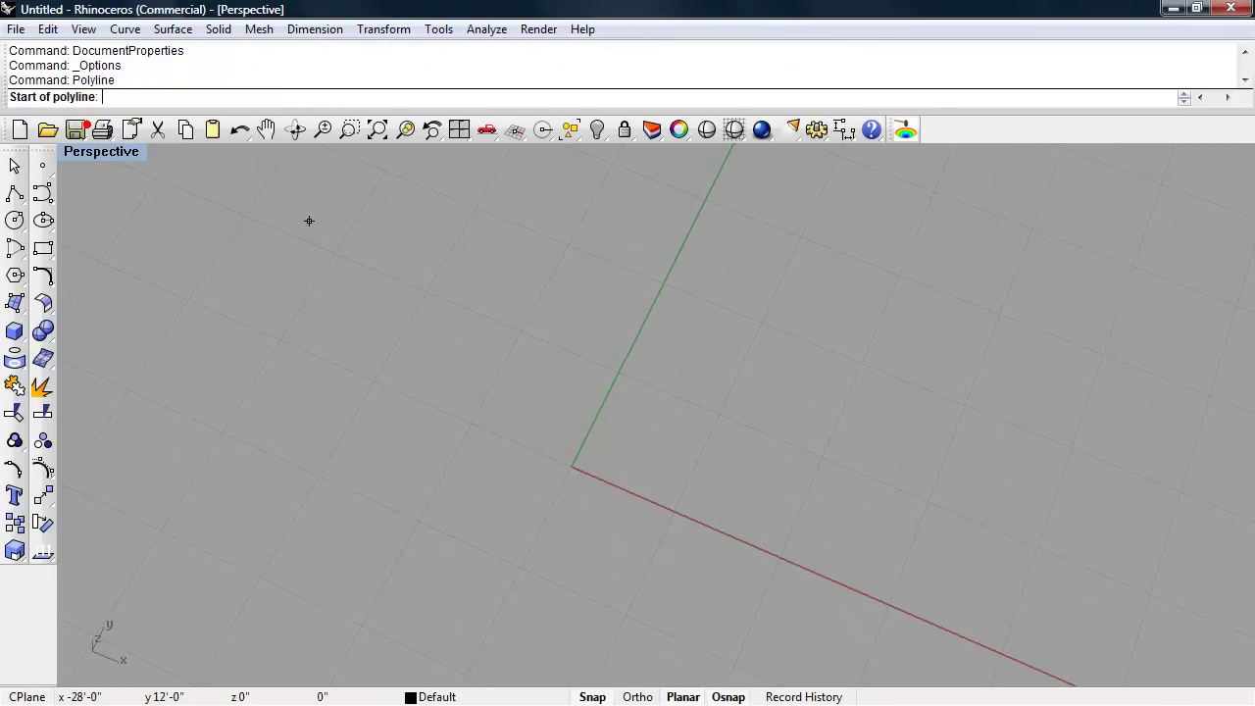
left_click(571, 470)
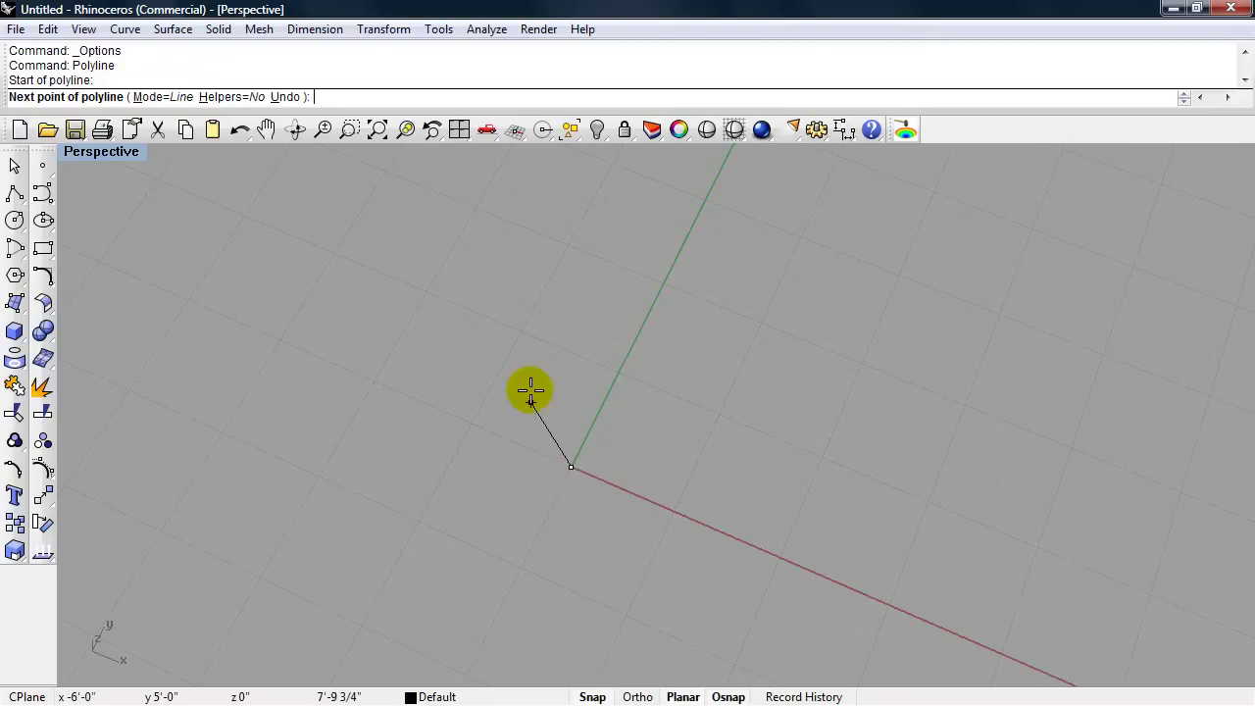
left_click(522, 330)
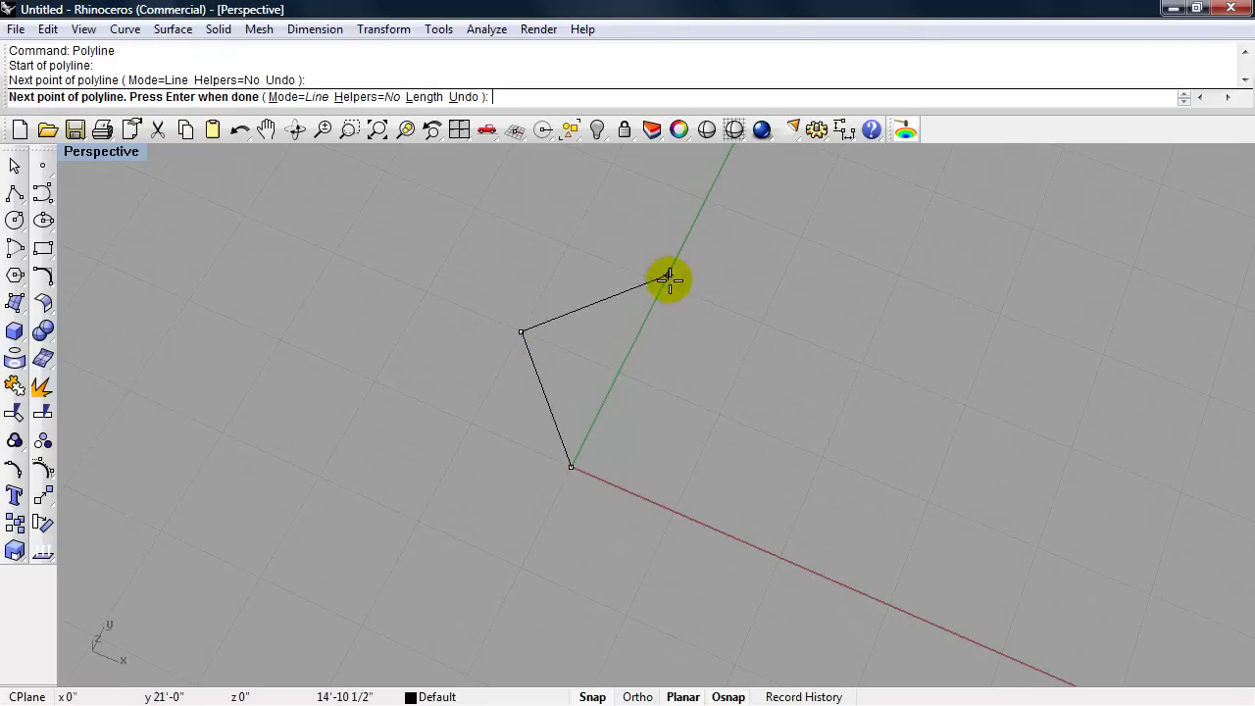
left_click(662, 284)
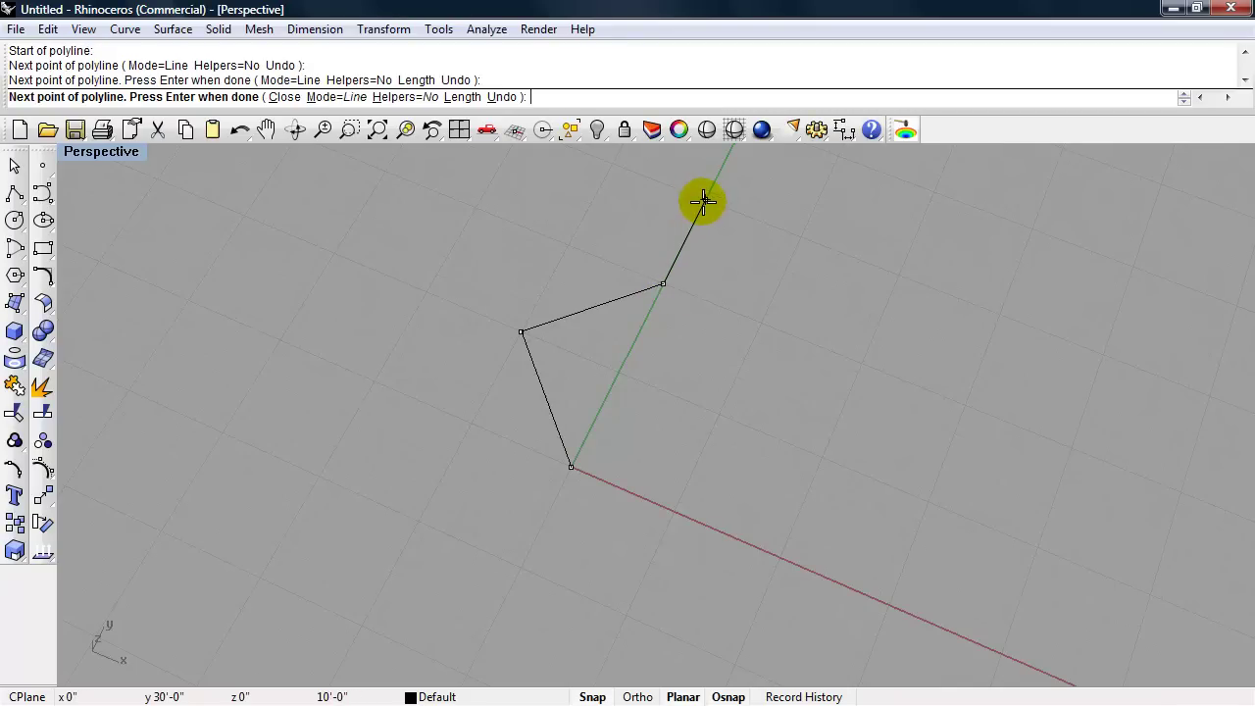
left_click(705, 199)
right_click(776, 257)
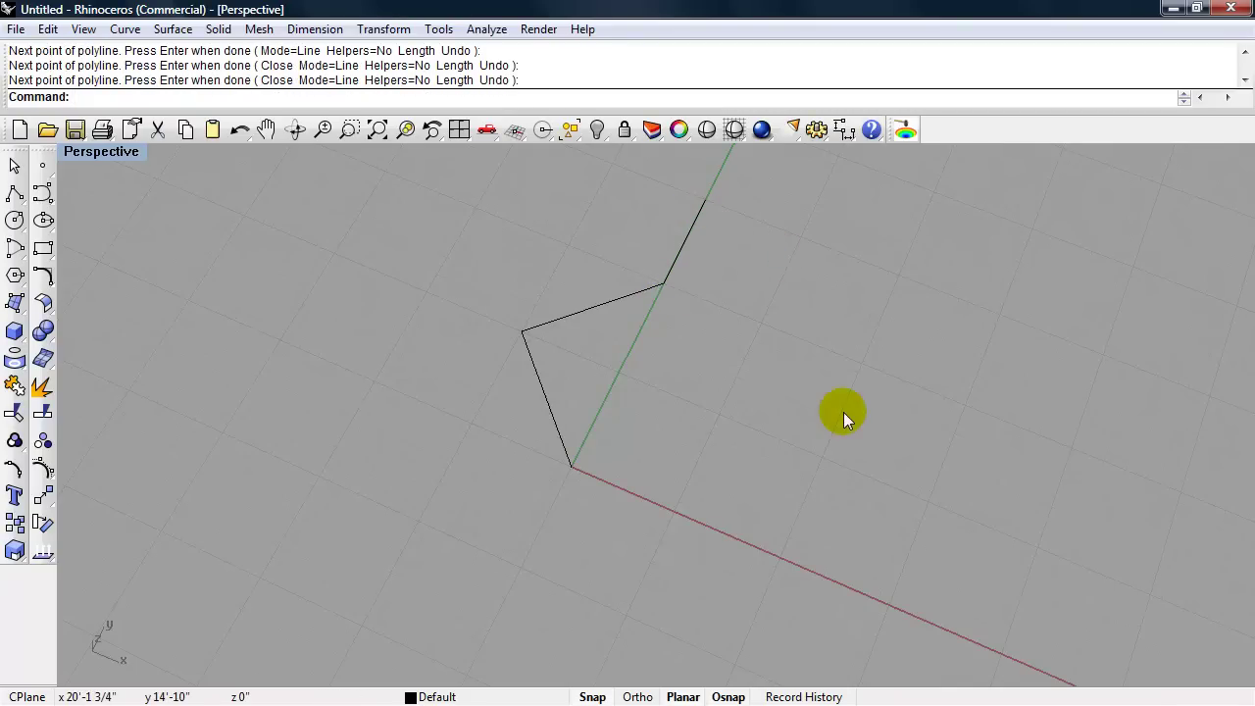
right_click_drag(749, 401, 781, 381)
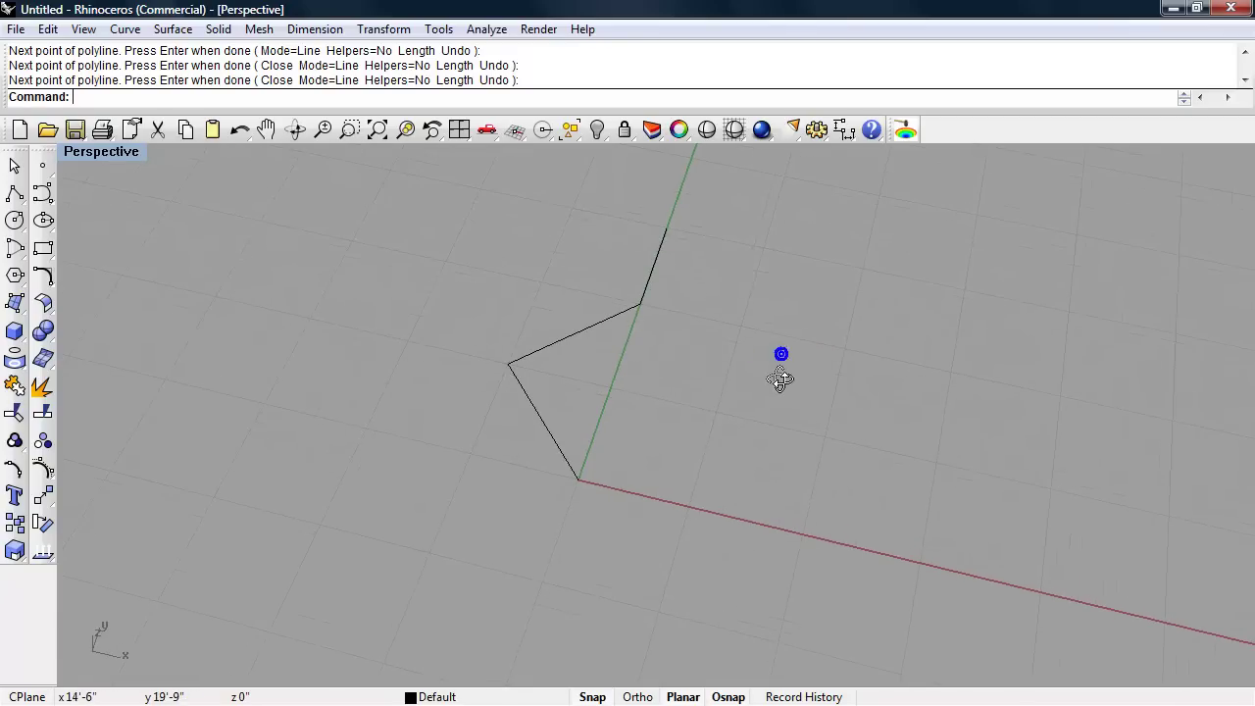
Step: Enable the Mid object snap and draw a line between the first two segments' midpoints
left_click(728, 697)
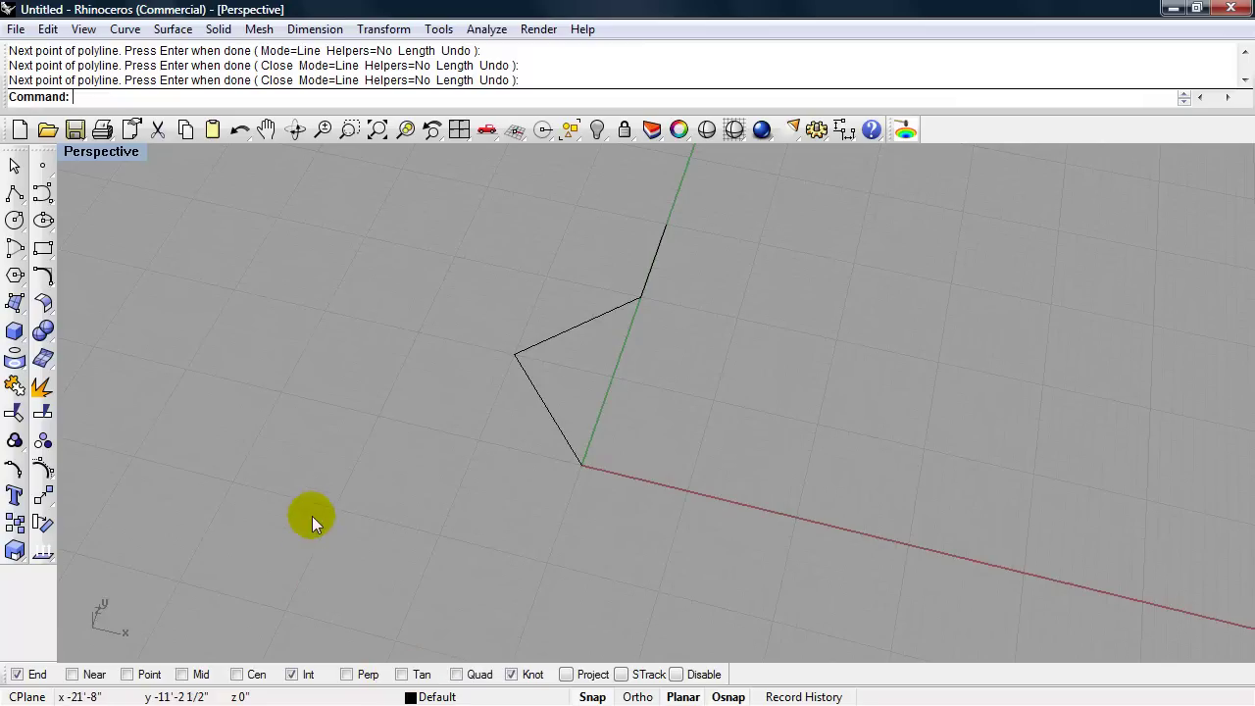
type("Polygon")
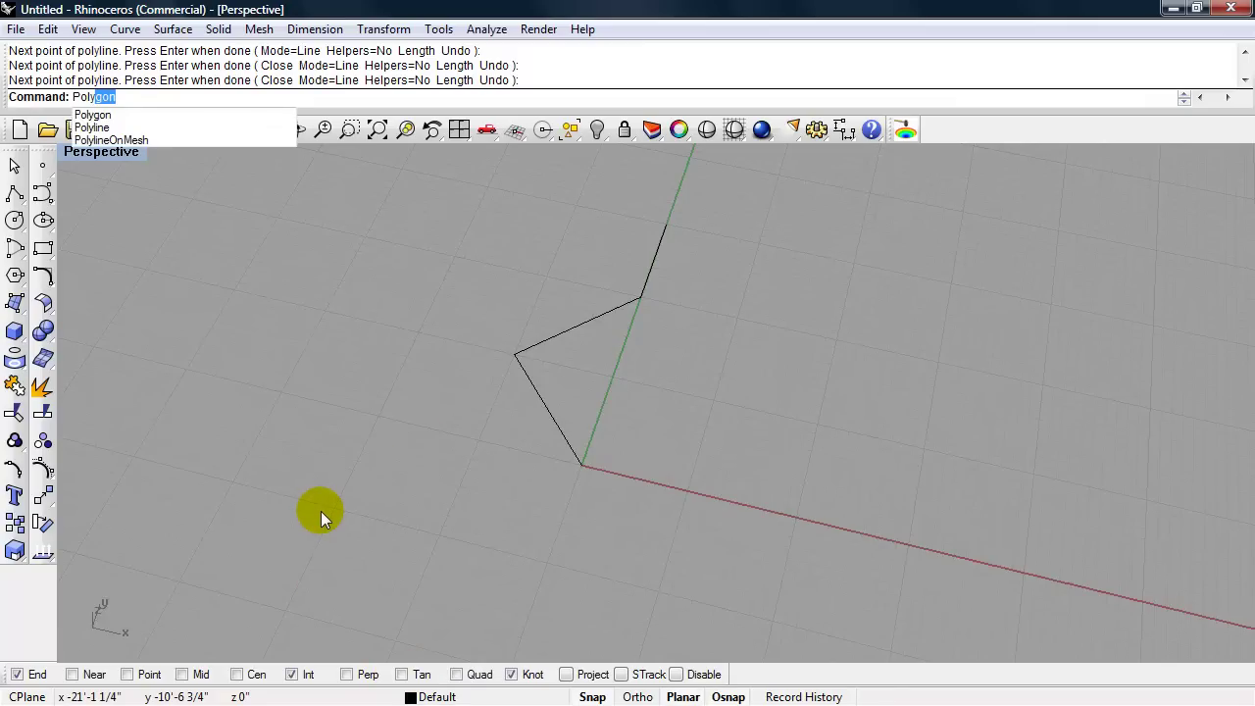
left_click(205, 126)
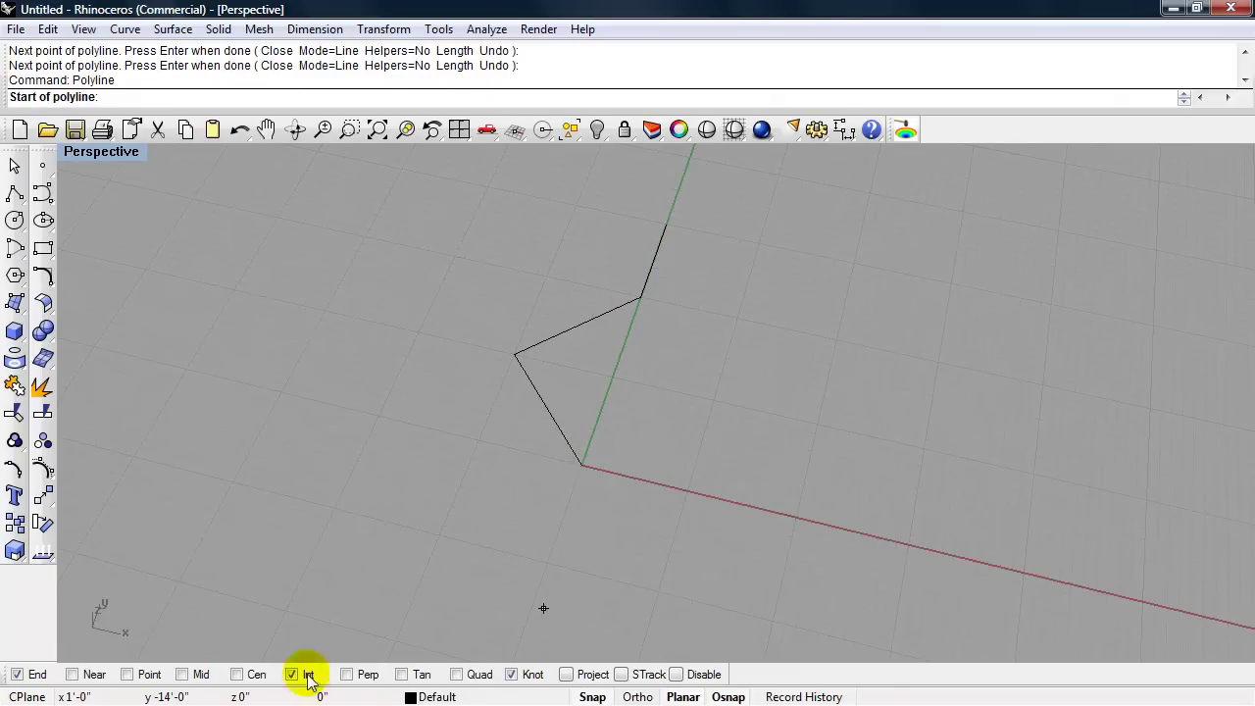
left_click(180, 675)
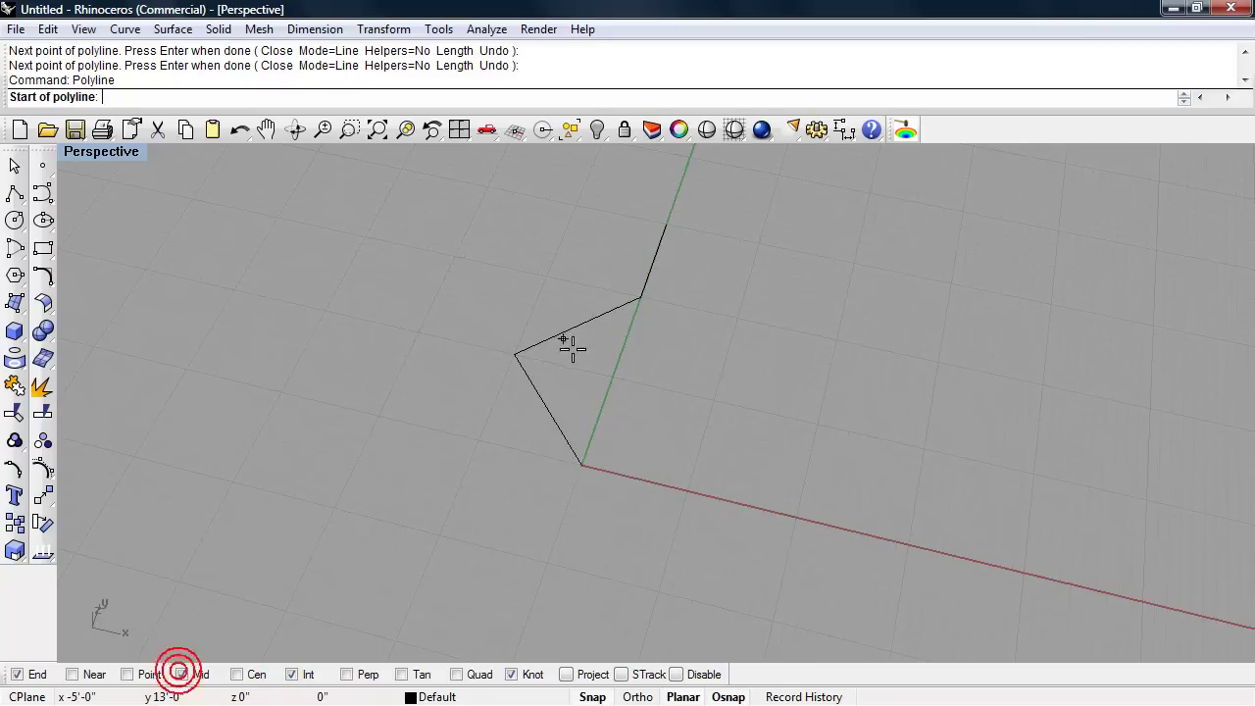
left_click(543, 416)
left_click(580, 324)
right_click(722, 380)
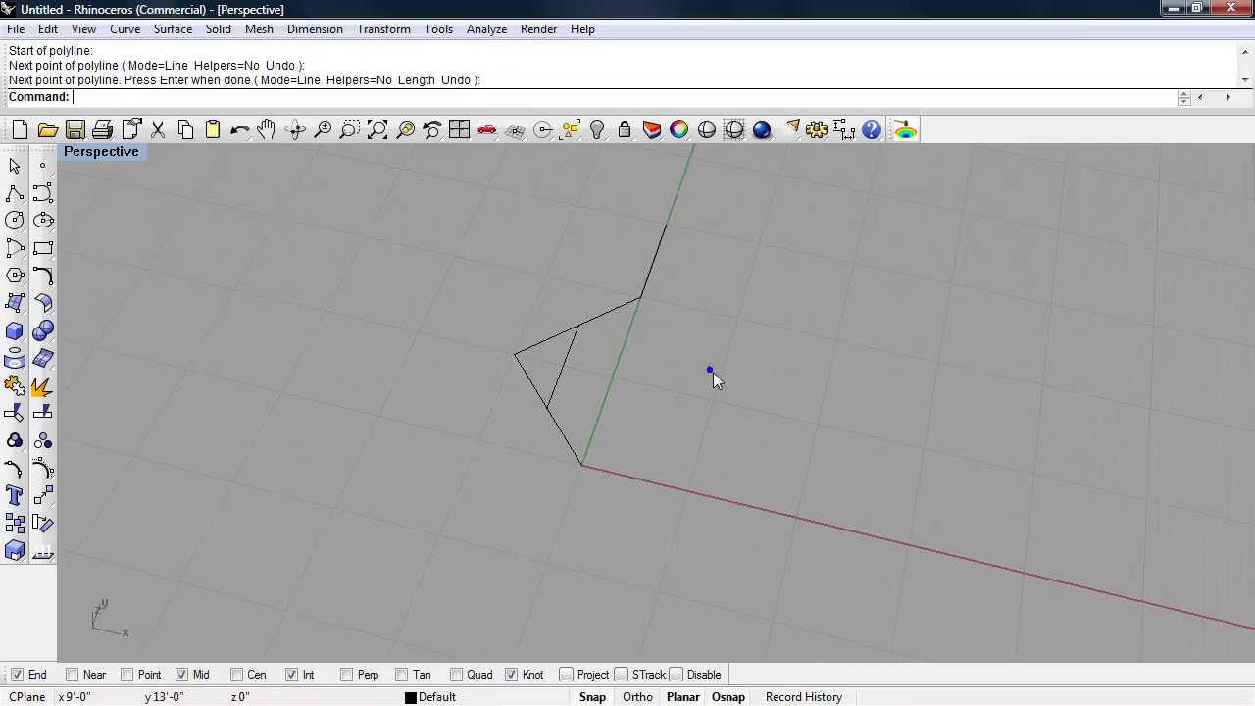
right_click_drag(721, 387, 718, 390)
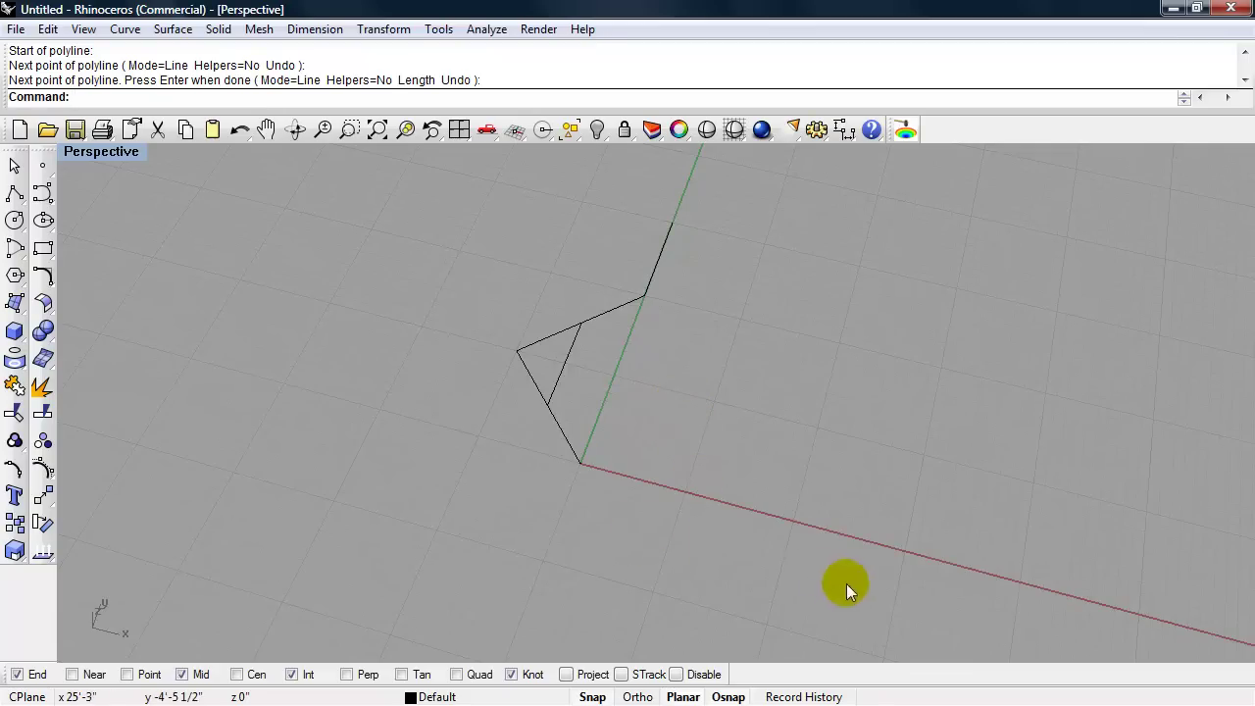
Step: Delete both practice curves and open the Layers panel with the Layer command
left_click_drag(849, 585, 423, 230)
key("Delete")
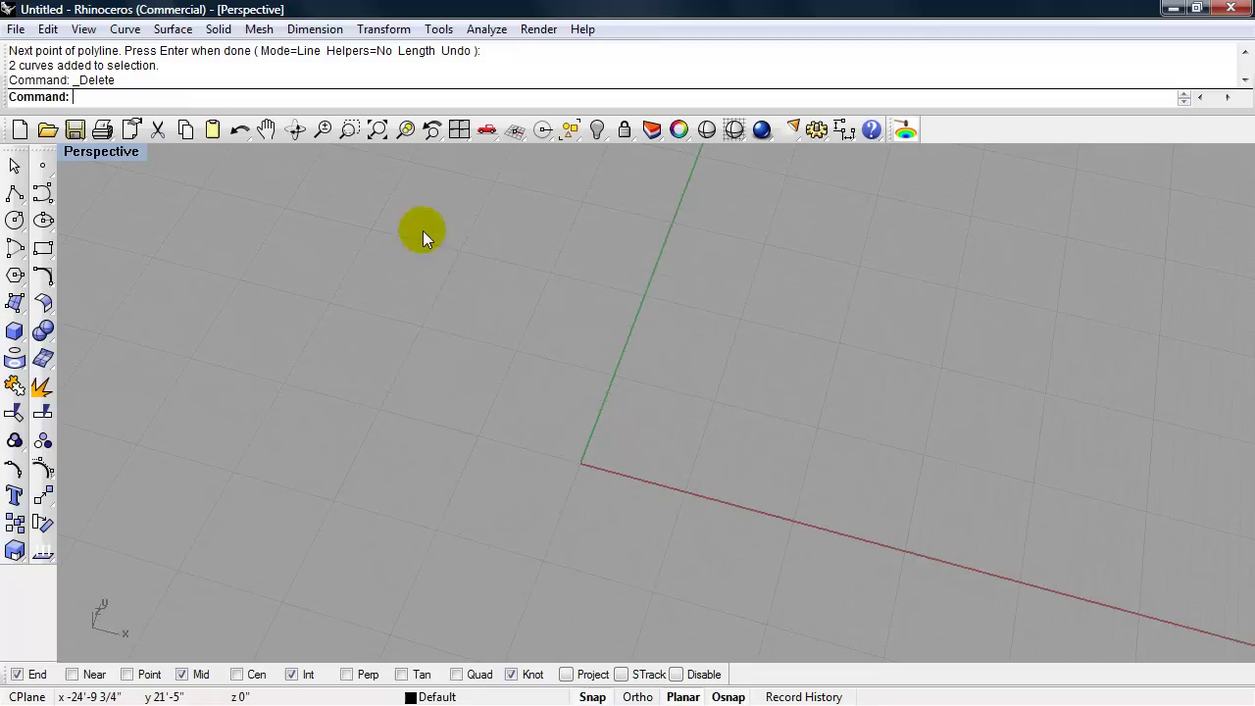
right_click_drag(484, 372, 481, 327)
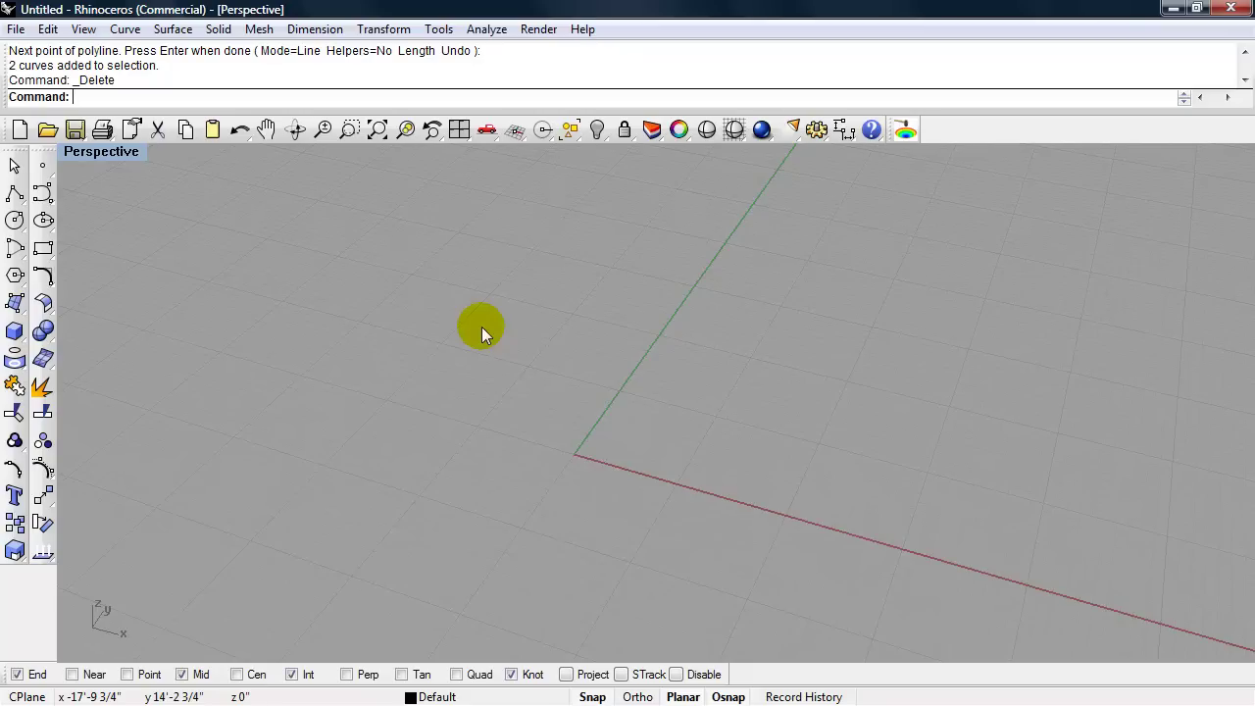
type("Layer")
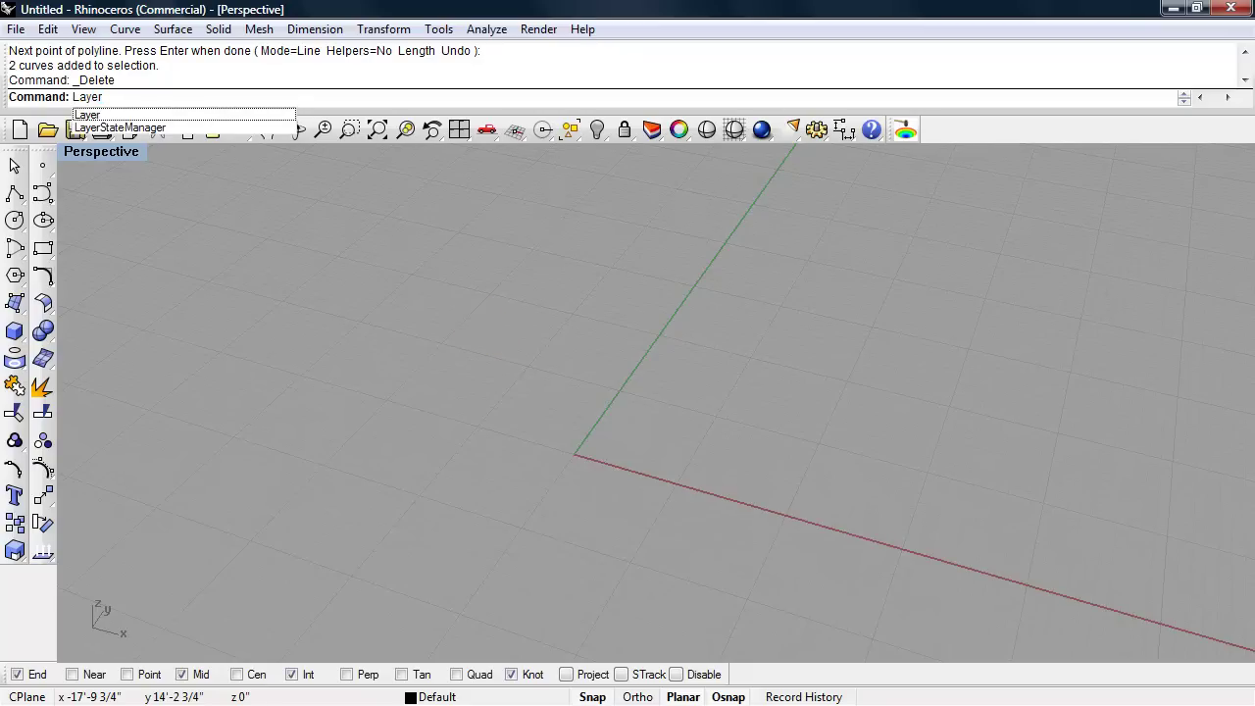
key("Return")
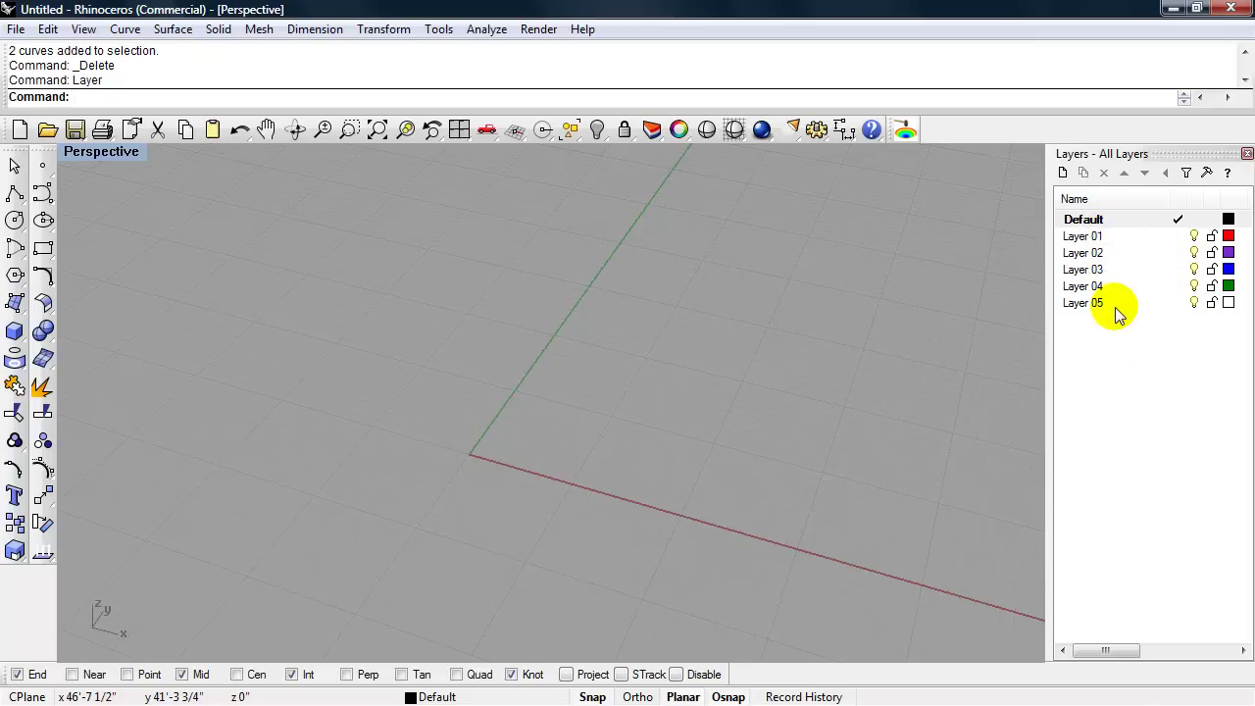
Step: Rename Layer 01 to 'Points'
double_click(1082, 238)
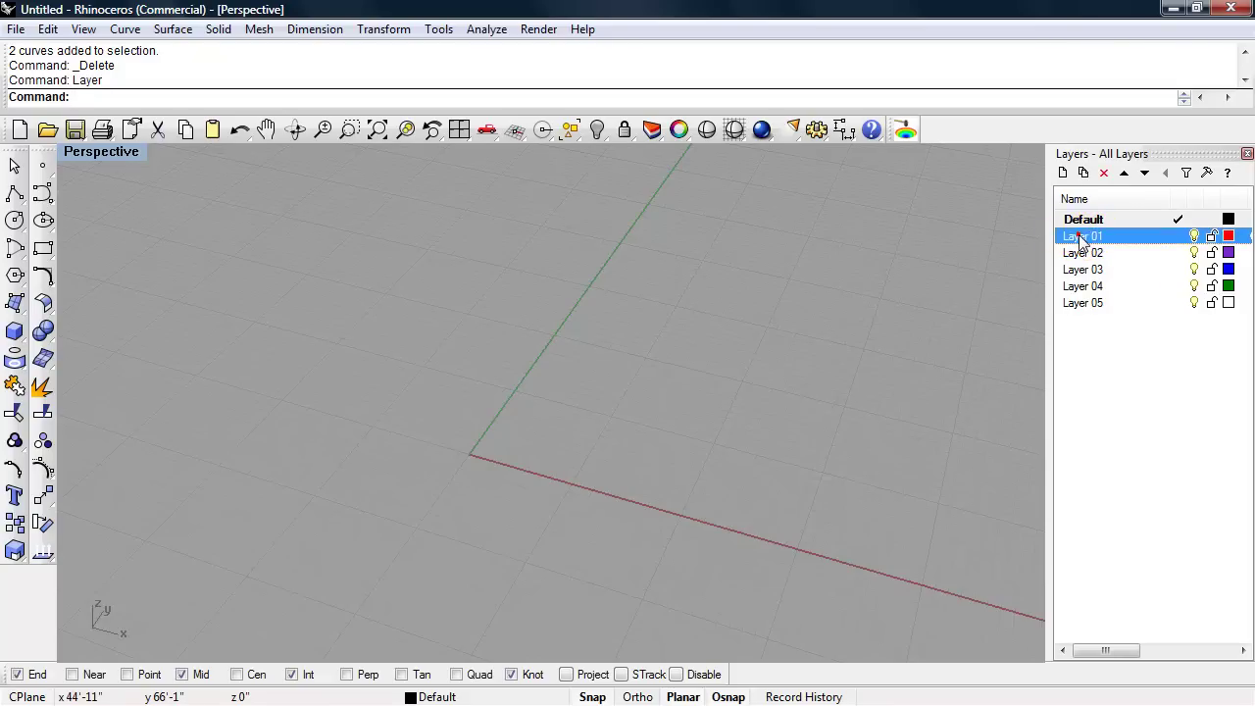
left_click(1082, 236)
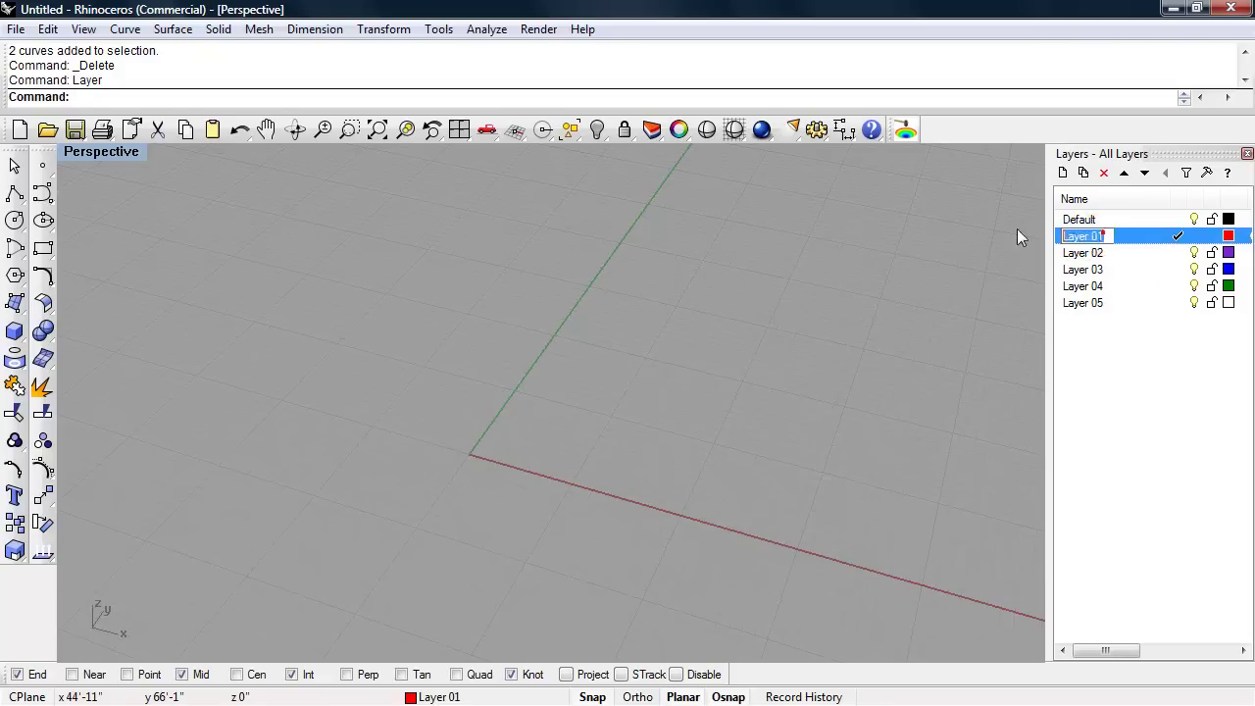
type("Points")
left_click(1075, 255)
Step: Rename Layer 02 to 'Curves'
double_click(1077, 257)
left_click(1081, 257)
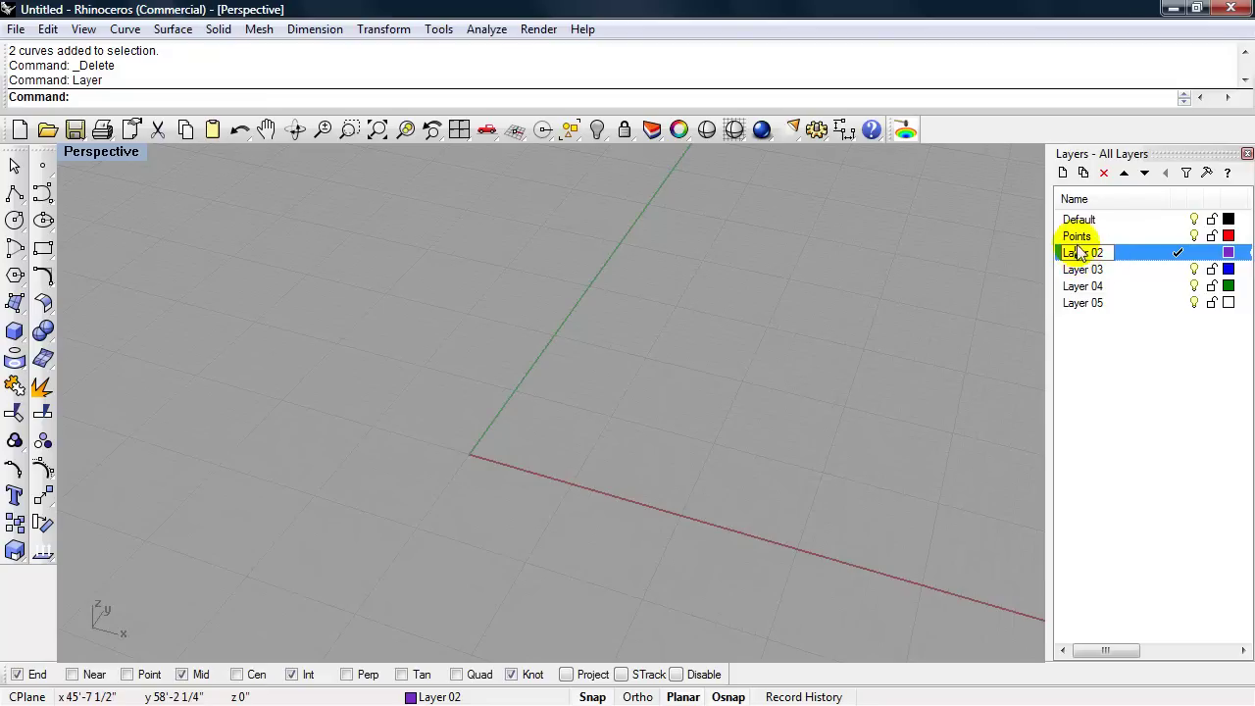
left_click_drag(1106, 253, 1031, 257)
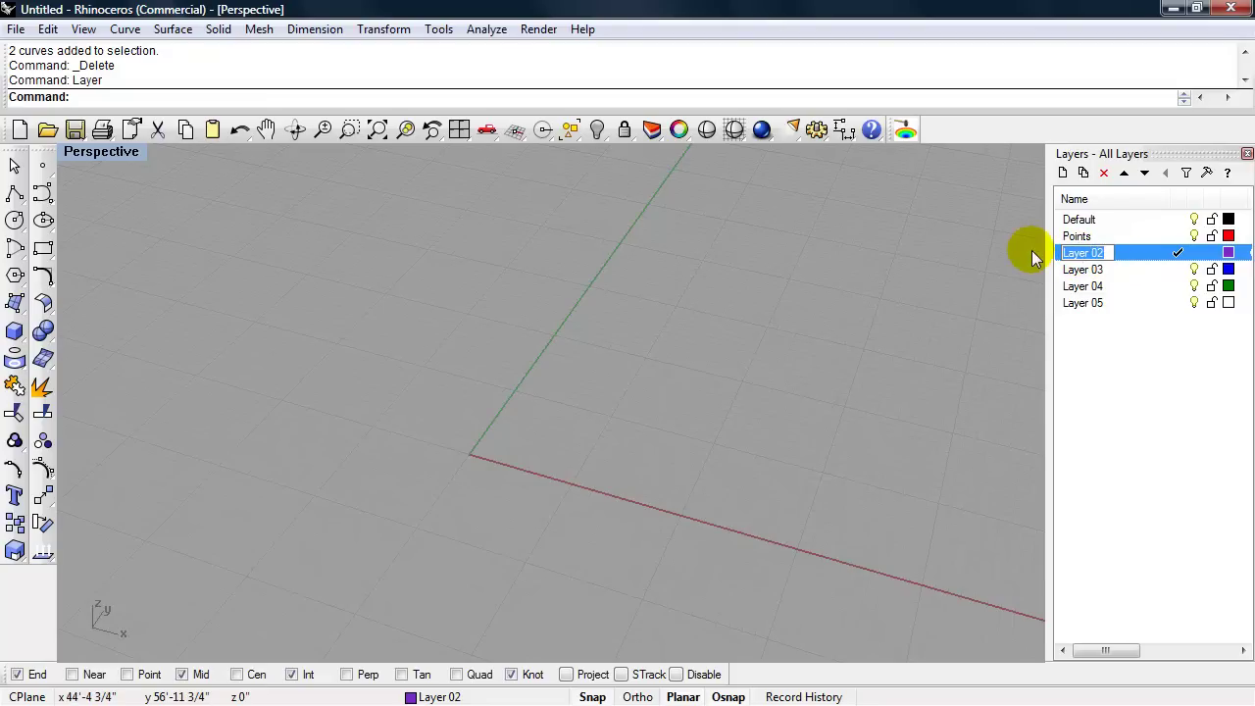
type("Curves")
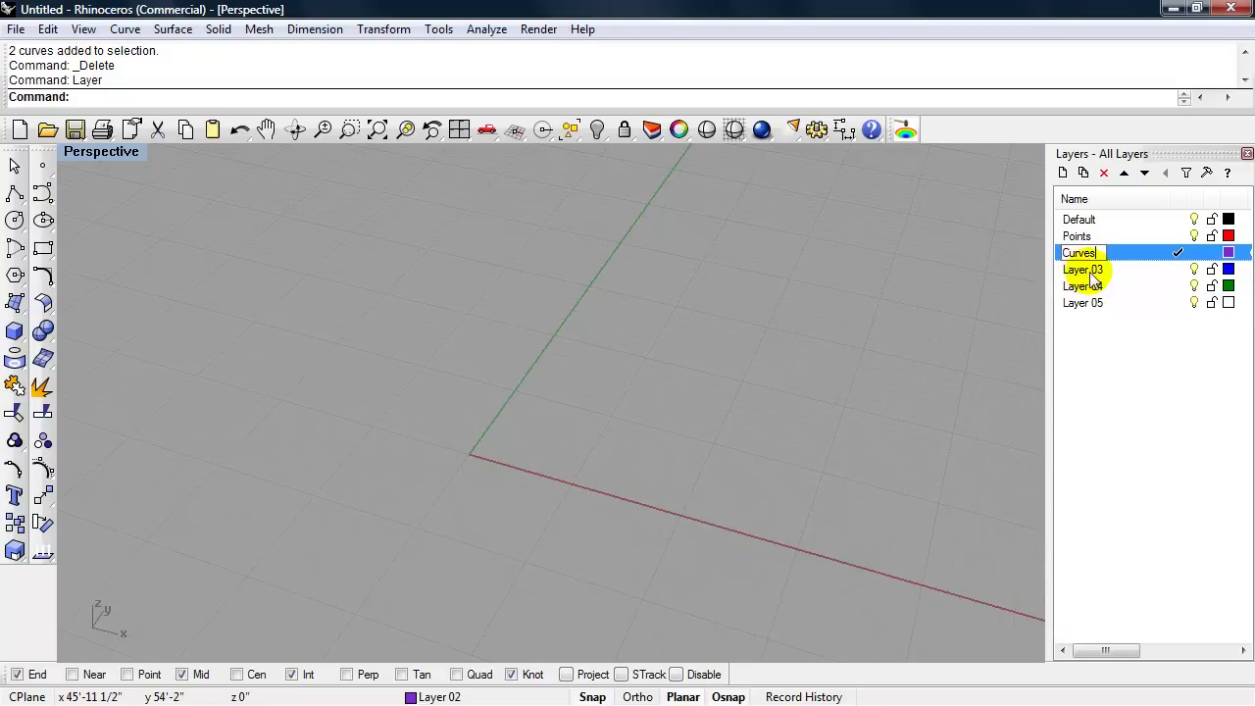
Step: Confirm the Curves name and rename Layer 03 to 'Surfaces'
left_click(1073, 271)
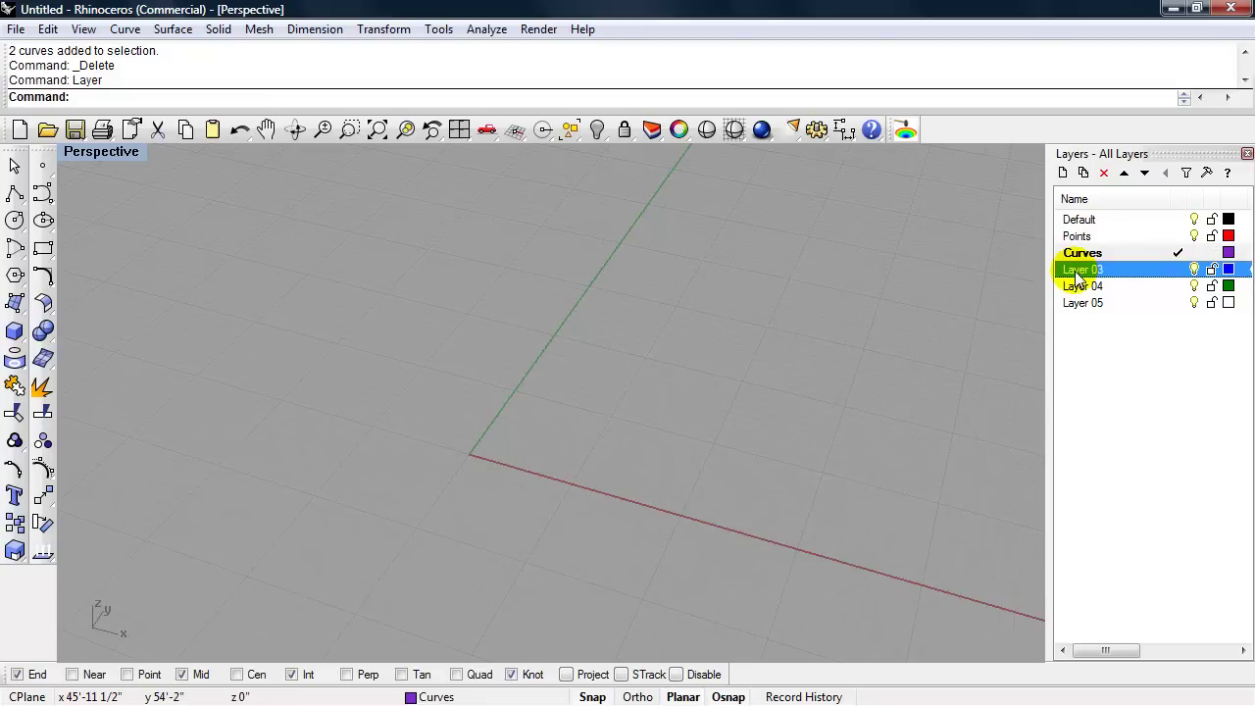
left_click(1078, 268)
left_click(1079, 269)
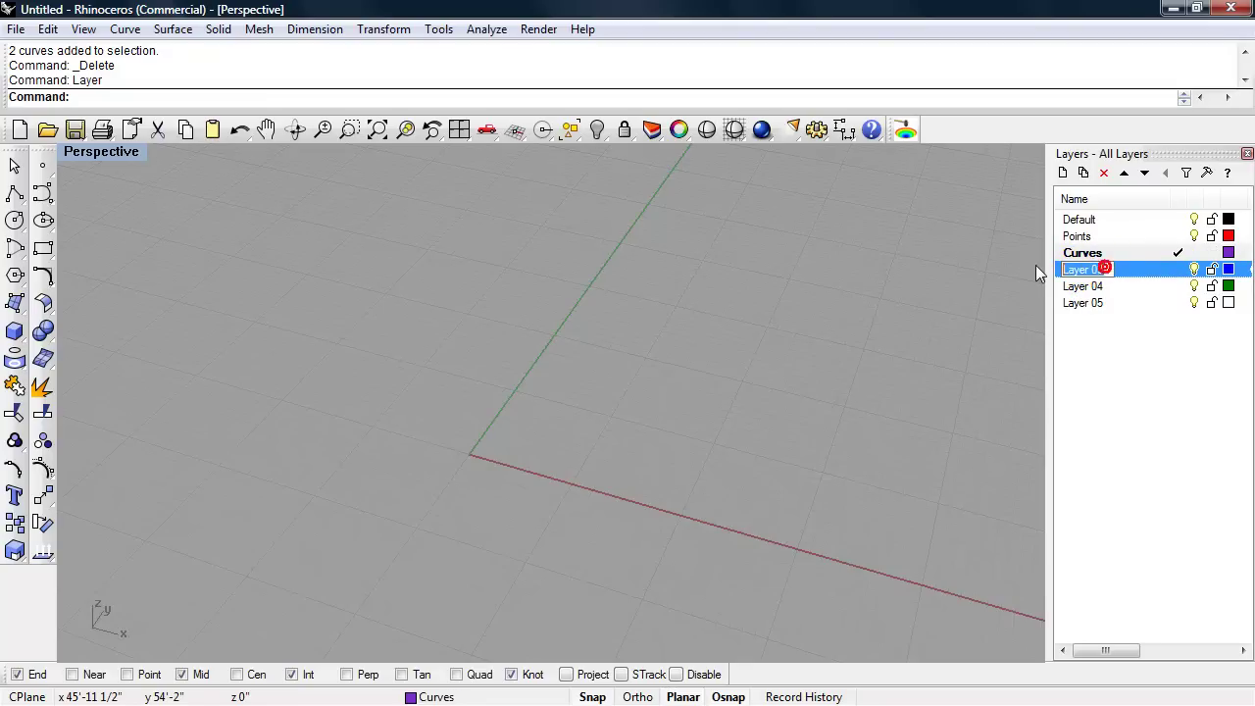
type("Surfaces")
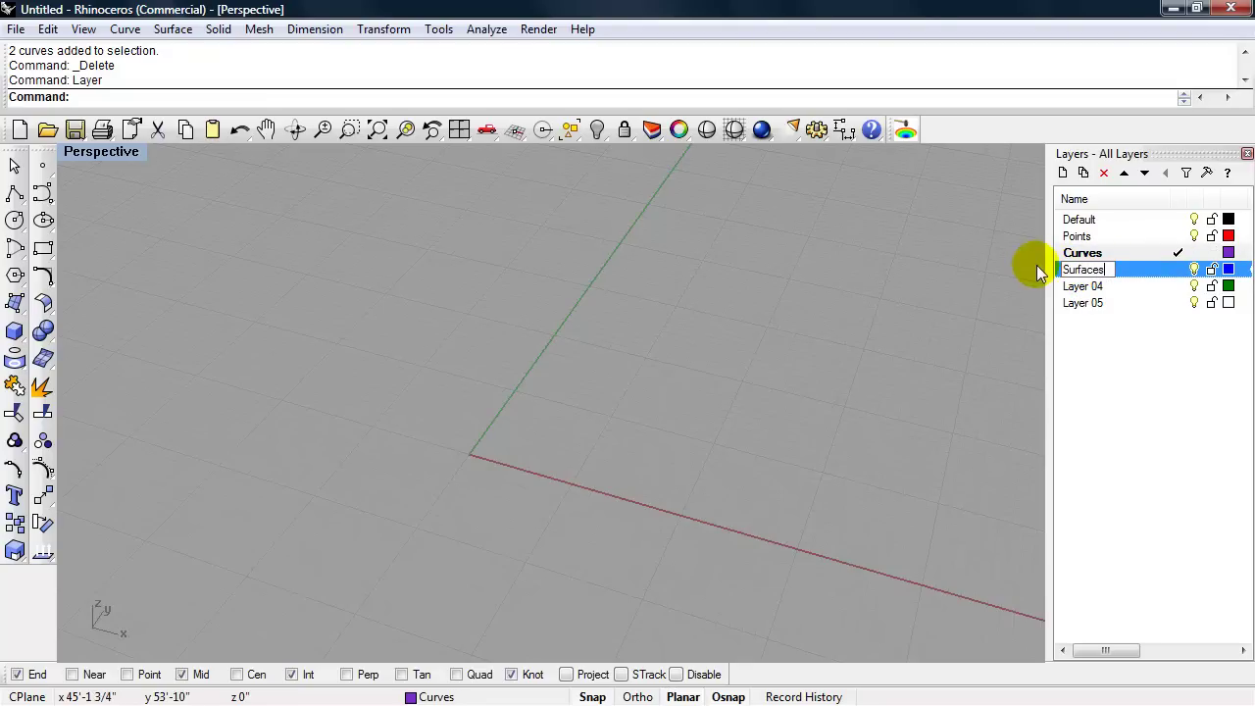
double_click(1085, 287)
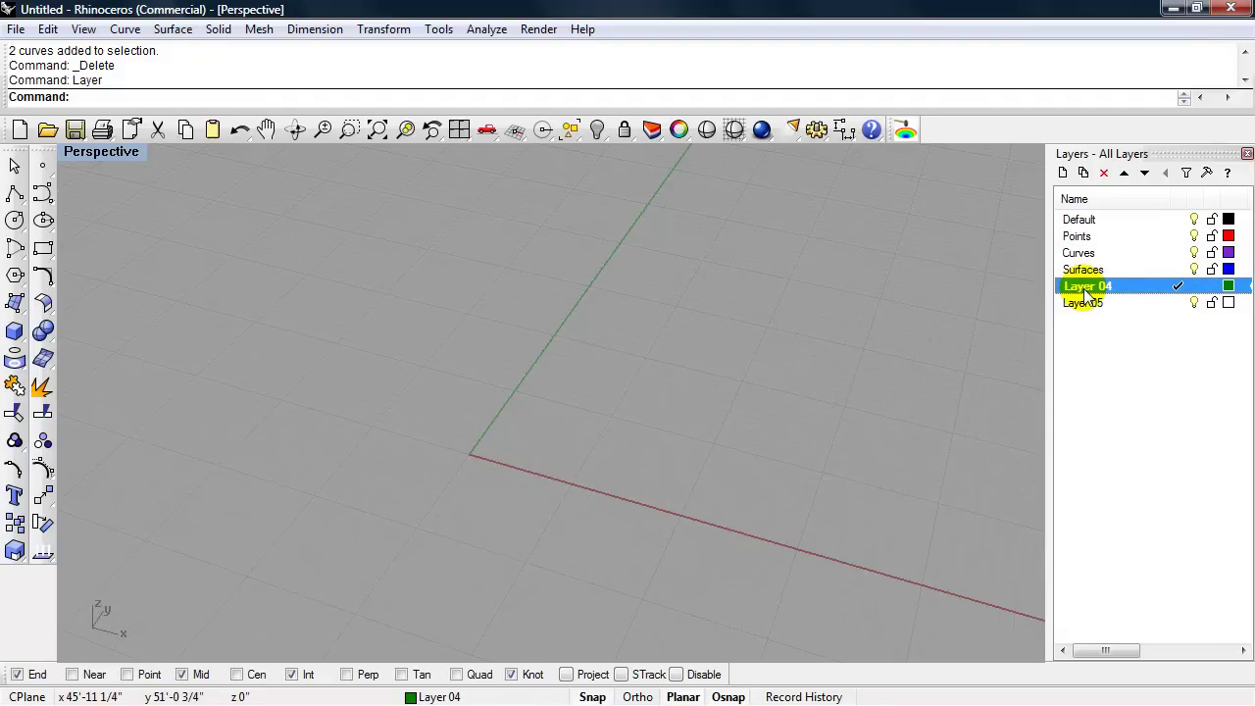
Step: Rename Layer 04 to 'Solids' and Layer 05 to 'Meshes', then make Points current
left_click(1086, 286)
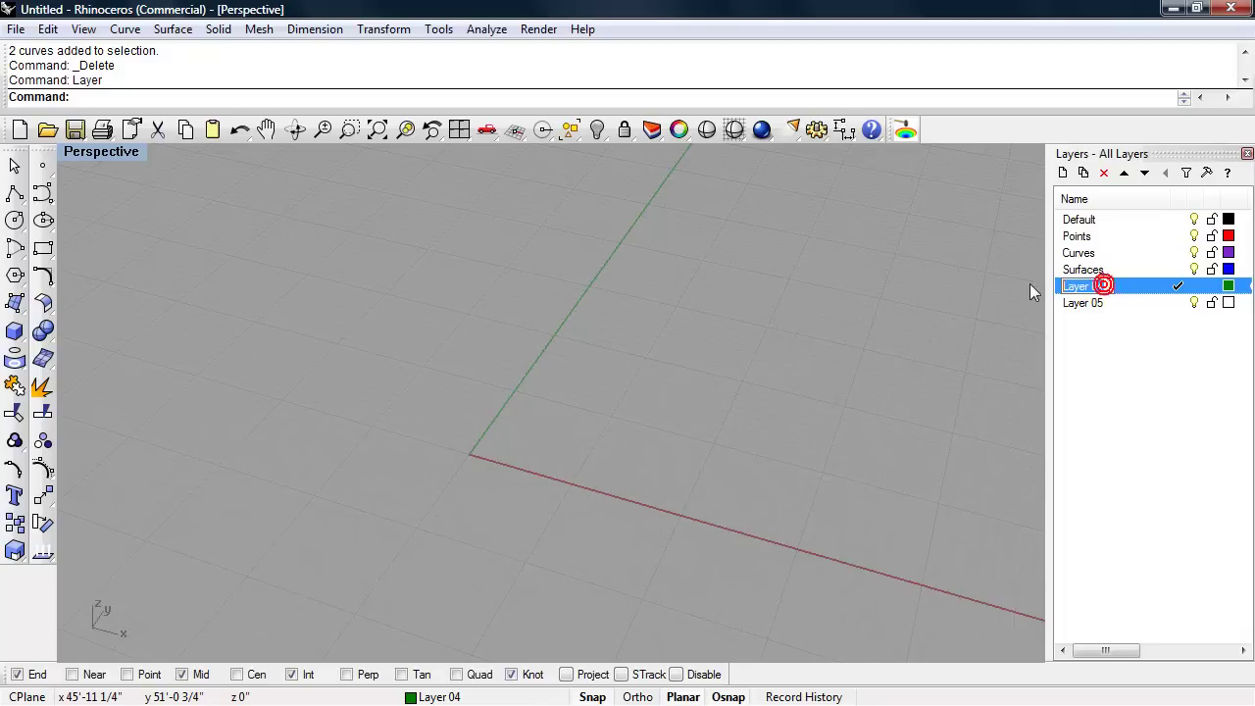
type("Solids")
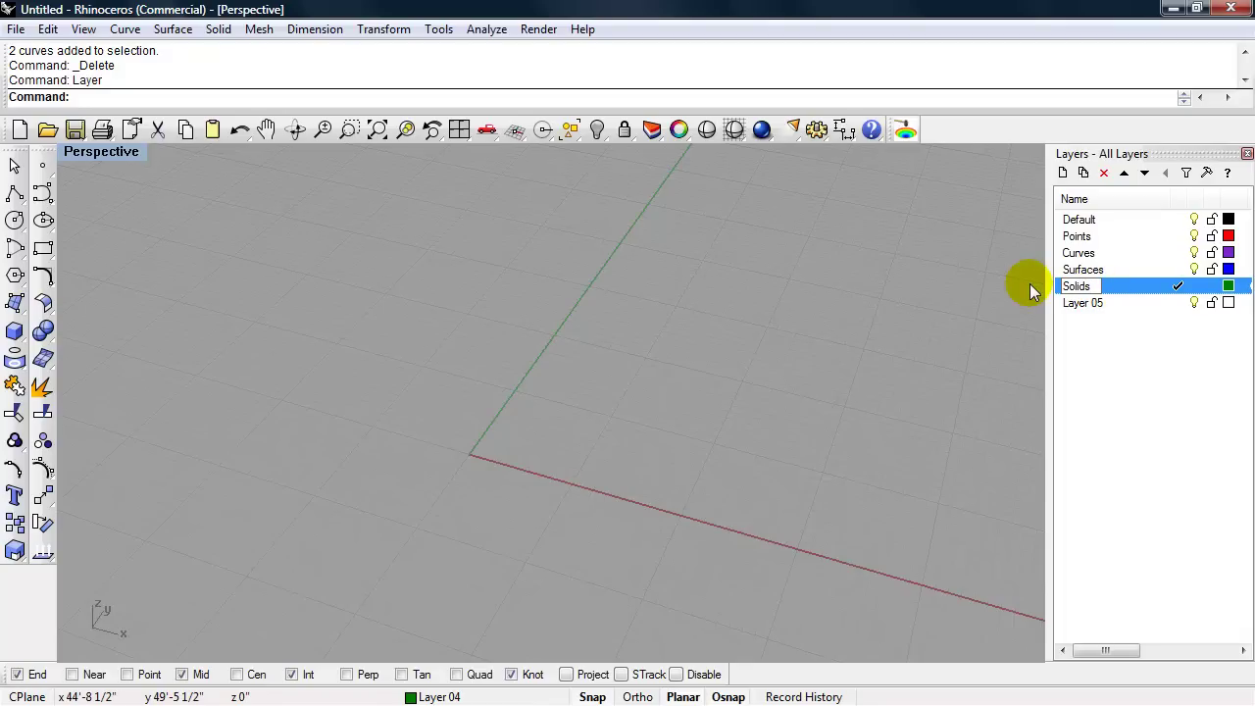
left_click(1076, 308)
left_click(1076, 308)
type("Meshes")
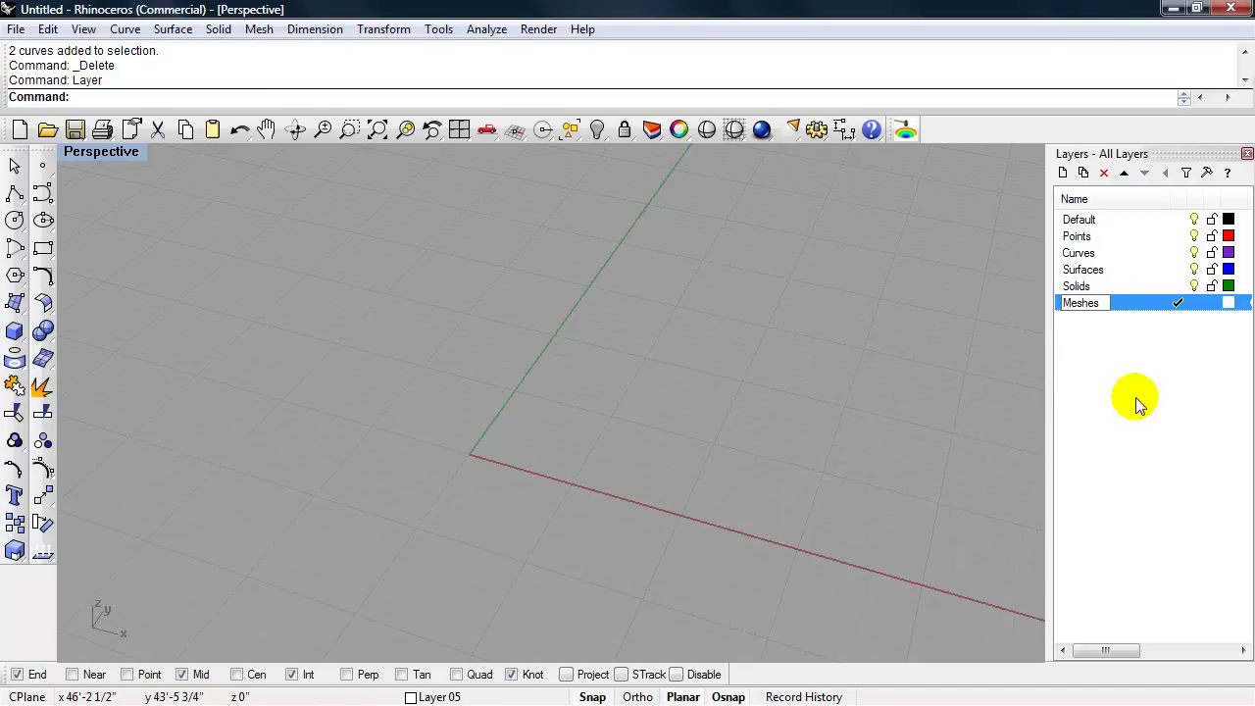
left_click(1134, 401)
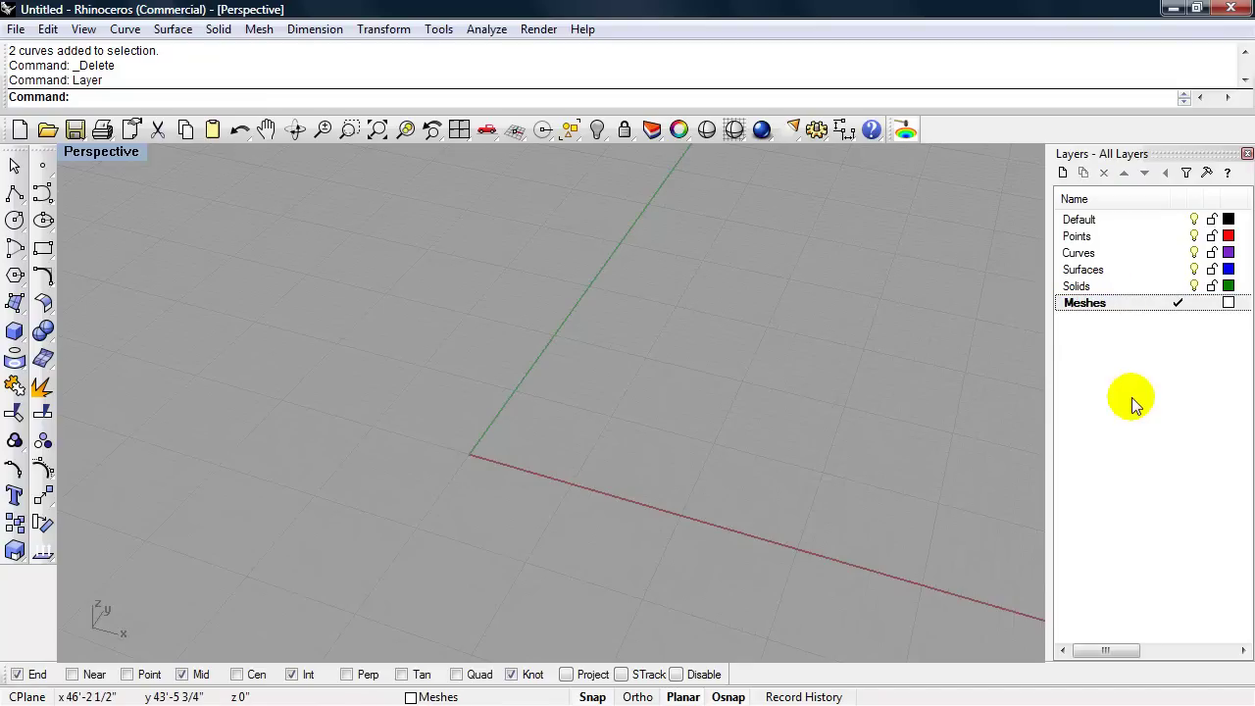
double_click(1152, 238)
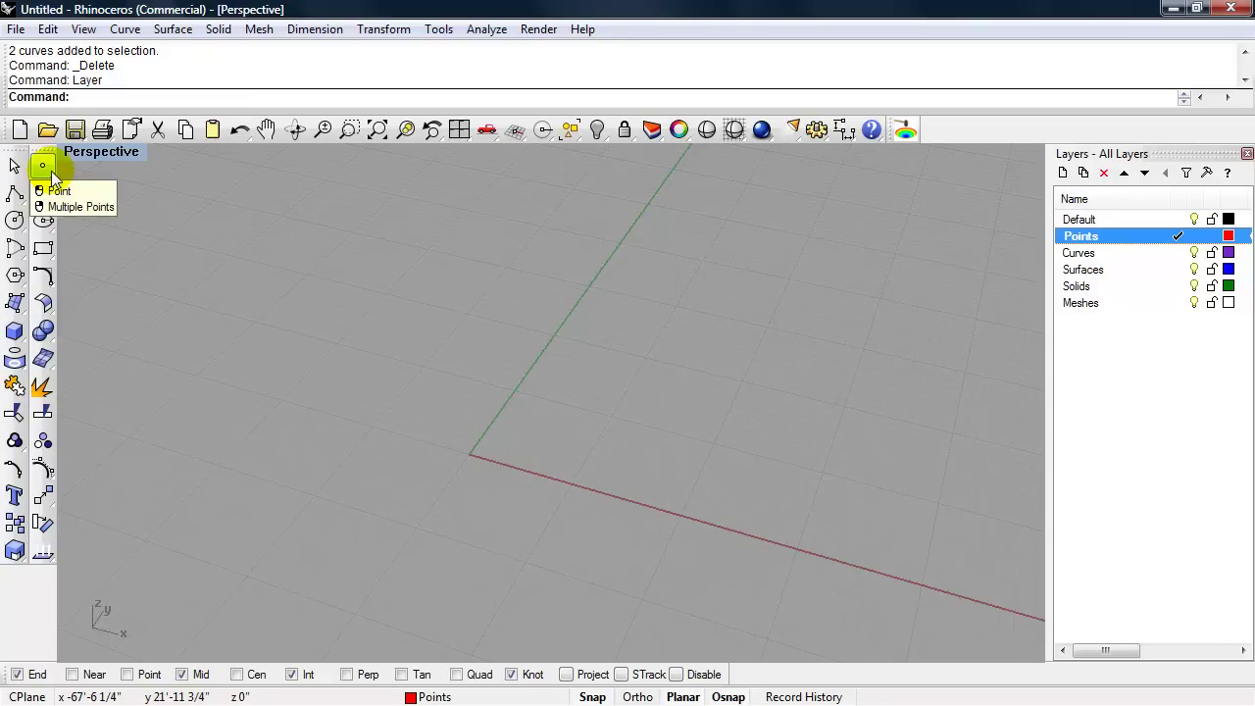
Step: Place five points with the Point tool, the first at the grid origin, the rest scattered across the grid
left_click(44, 168)
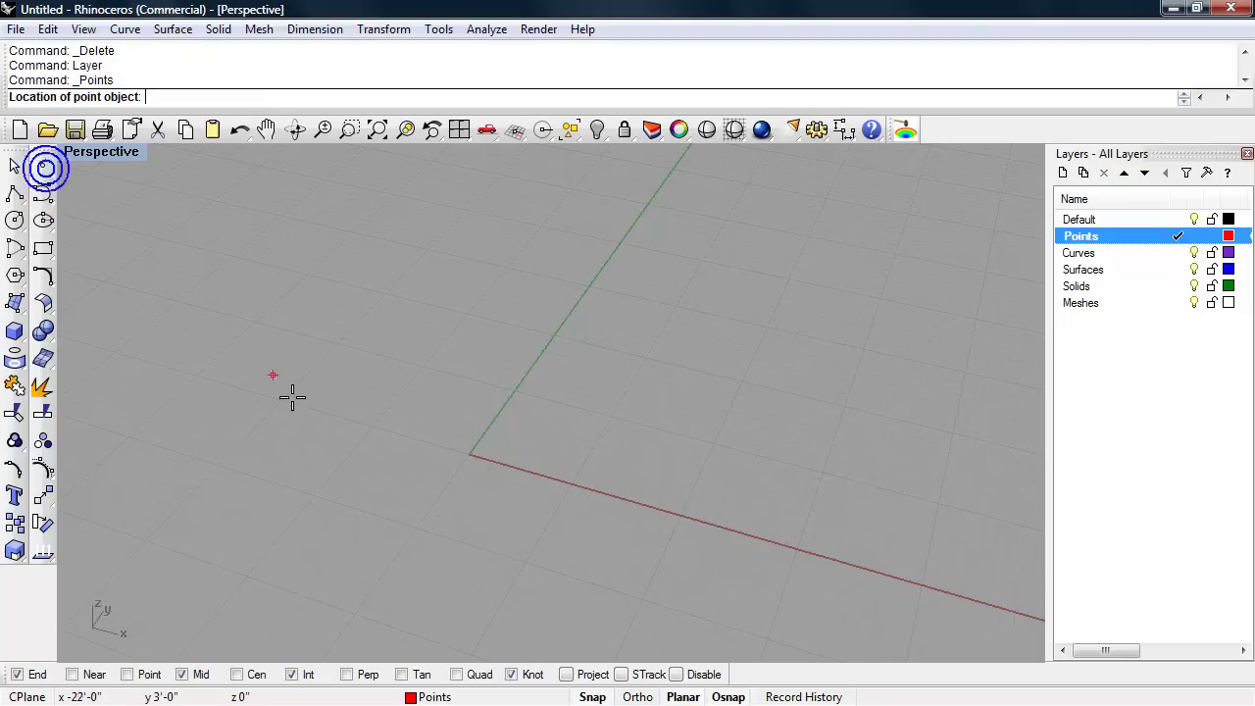
left_click(469, 454)
left_click(427, 362)
left_click(470, 311)
left_click(589, 287)
left_click(718, 255)
right_click(746, 302)
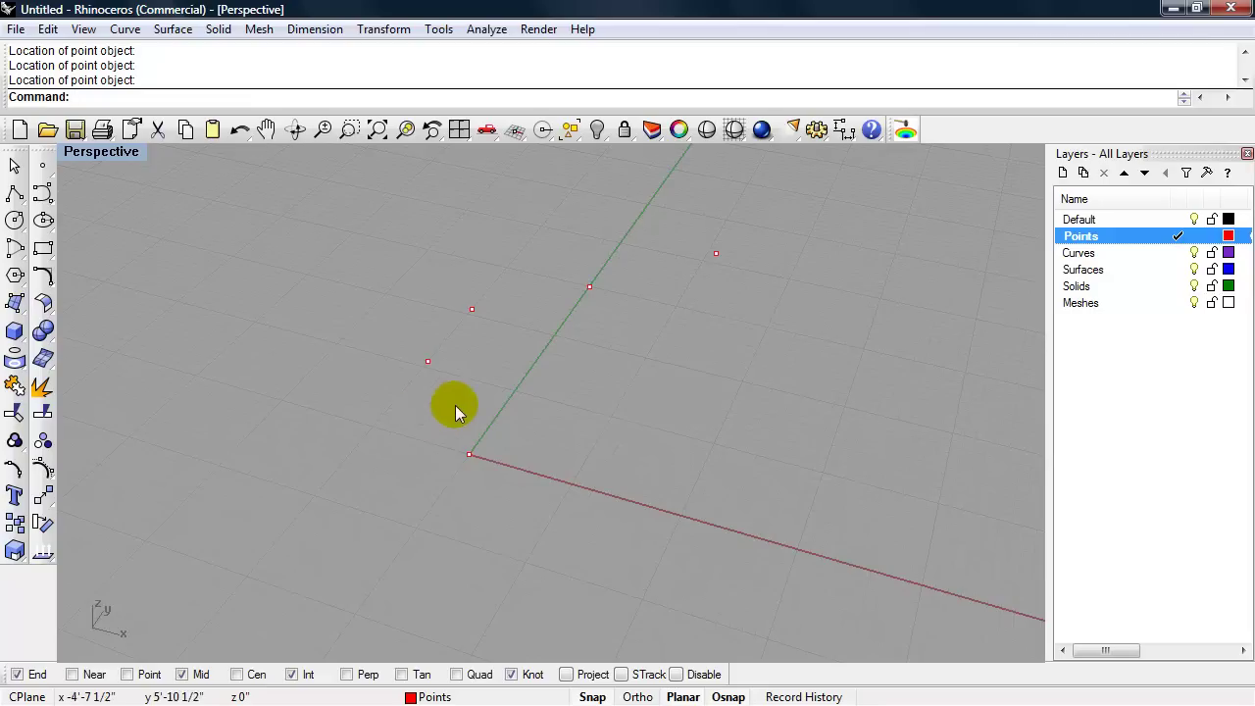
Step: With Curves as the current layer, start CurveThroughPt and pick the origin point
left_click(1144, 252)
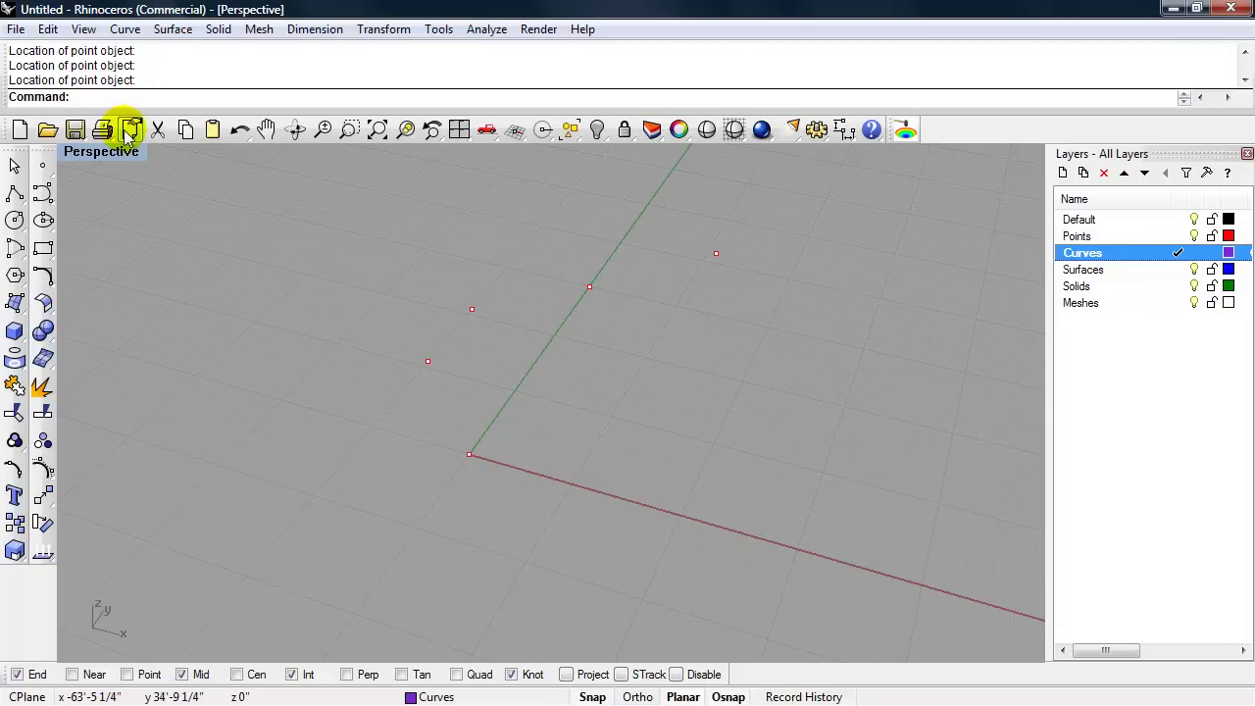
left_click(111, 101)
type("Curvature")
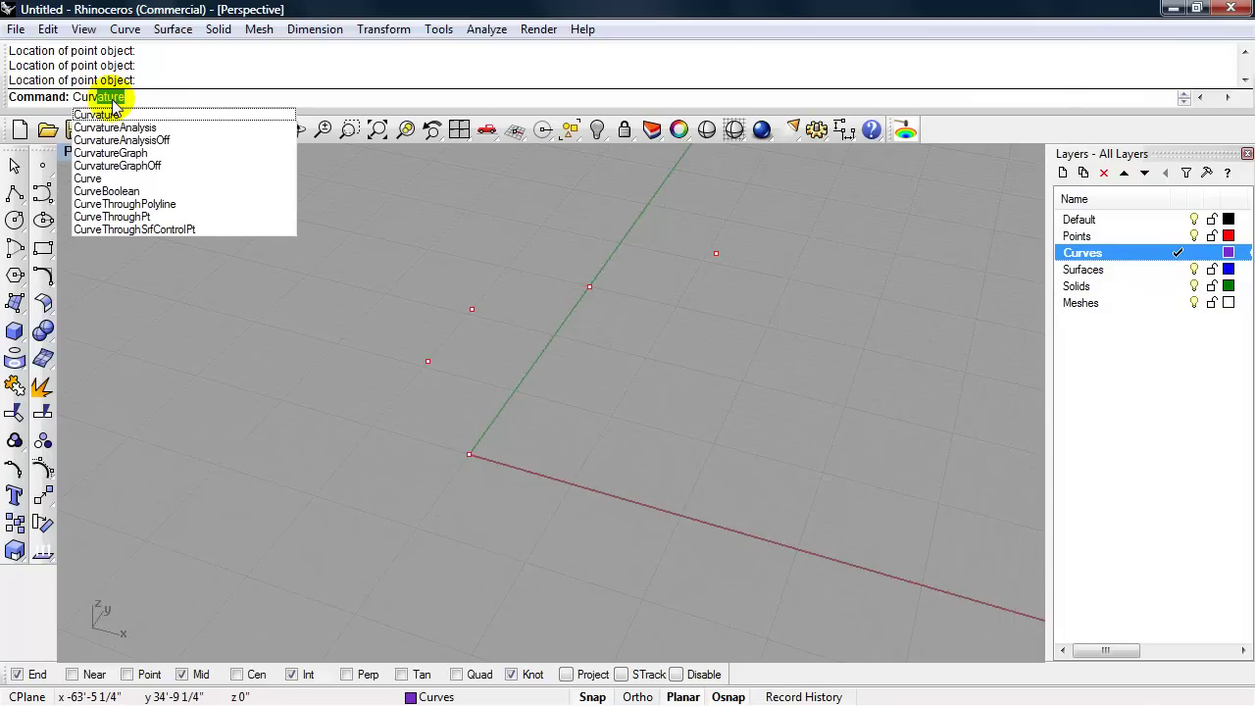
left_click(142, 217)
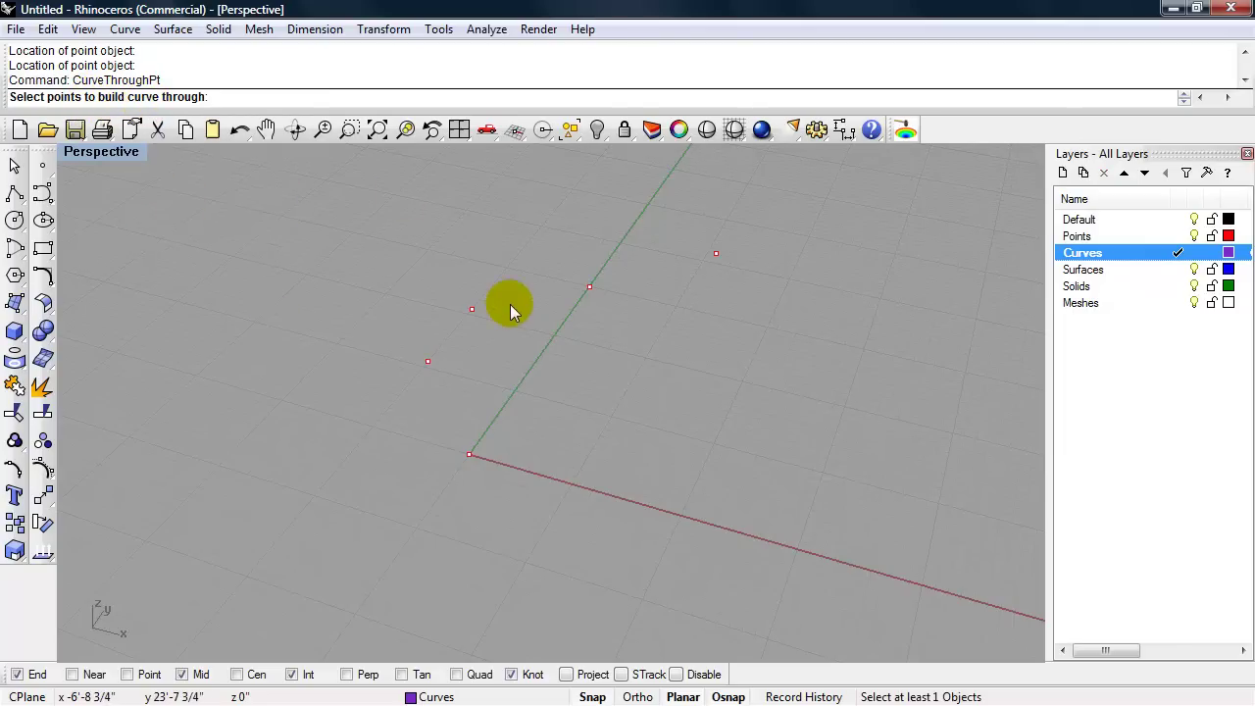
left_click(470, 456)
left_click(471, 456)
Step: Pick the remaining four points and accept the degree-3 interpolated curve
left_click(714, 254)
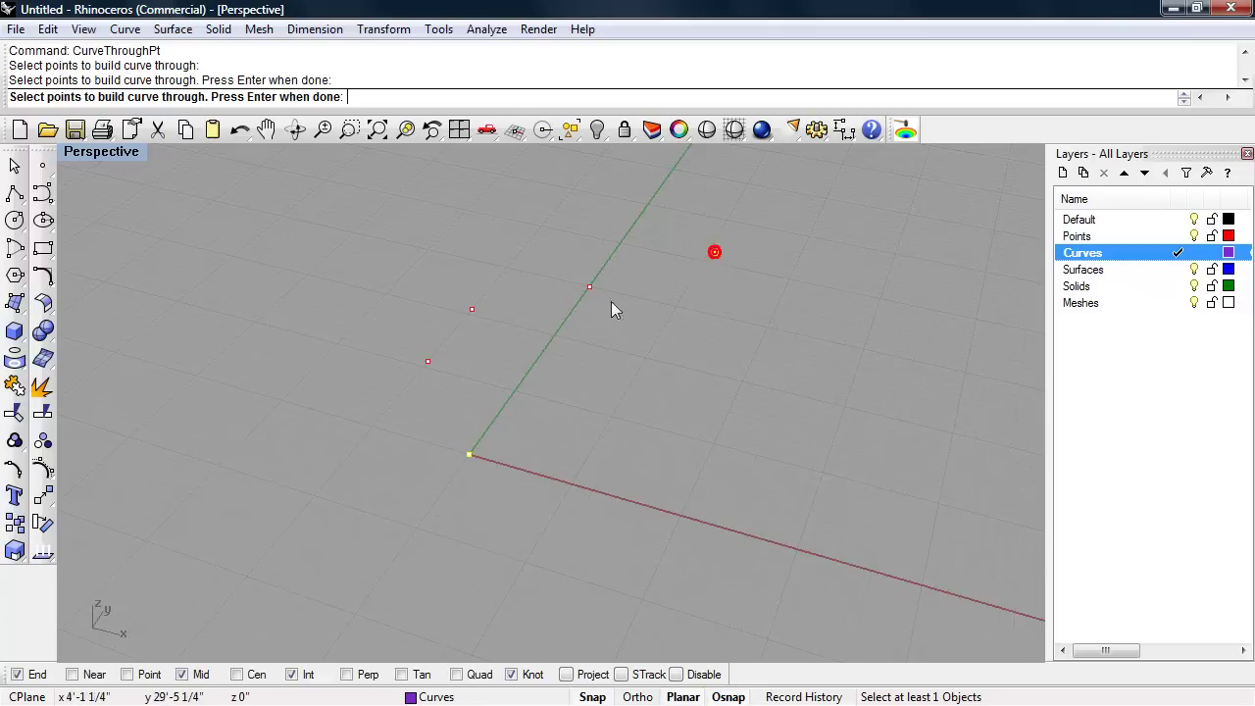
left_click(426, 359)
left_click(472, 307)
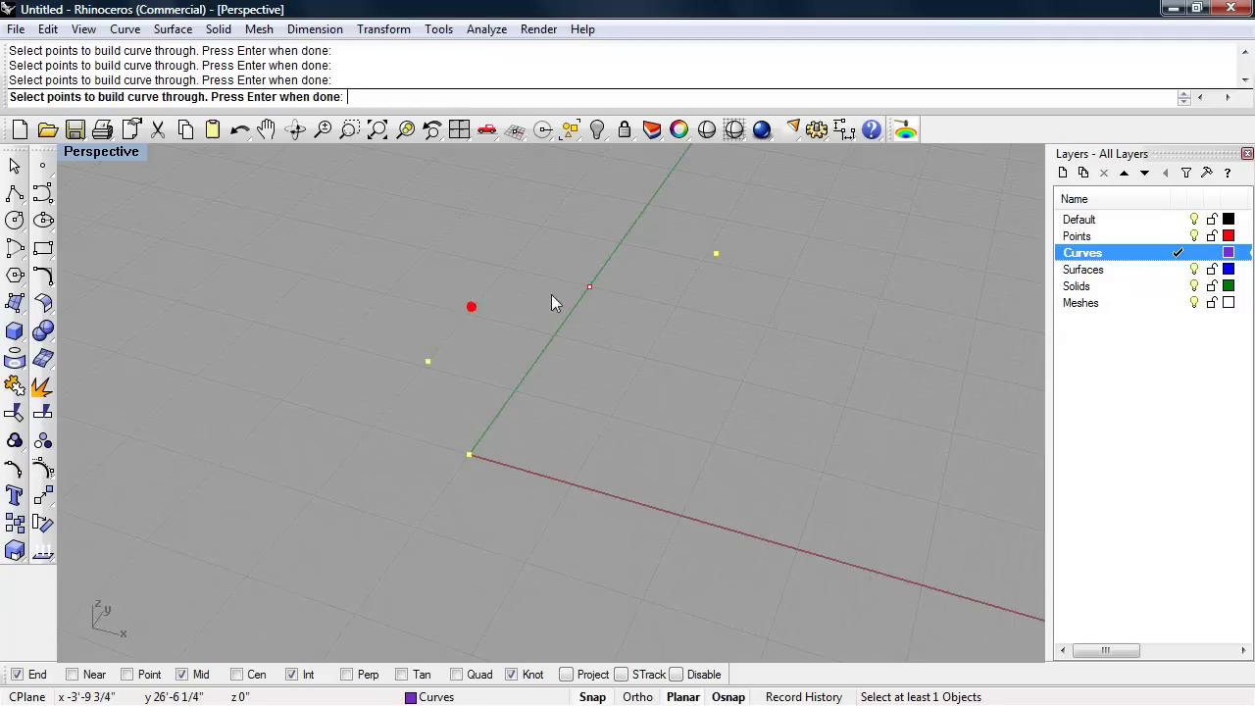
left_click(589, 287)
key("Return")
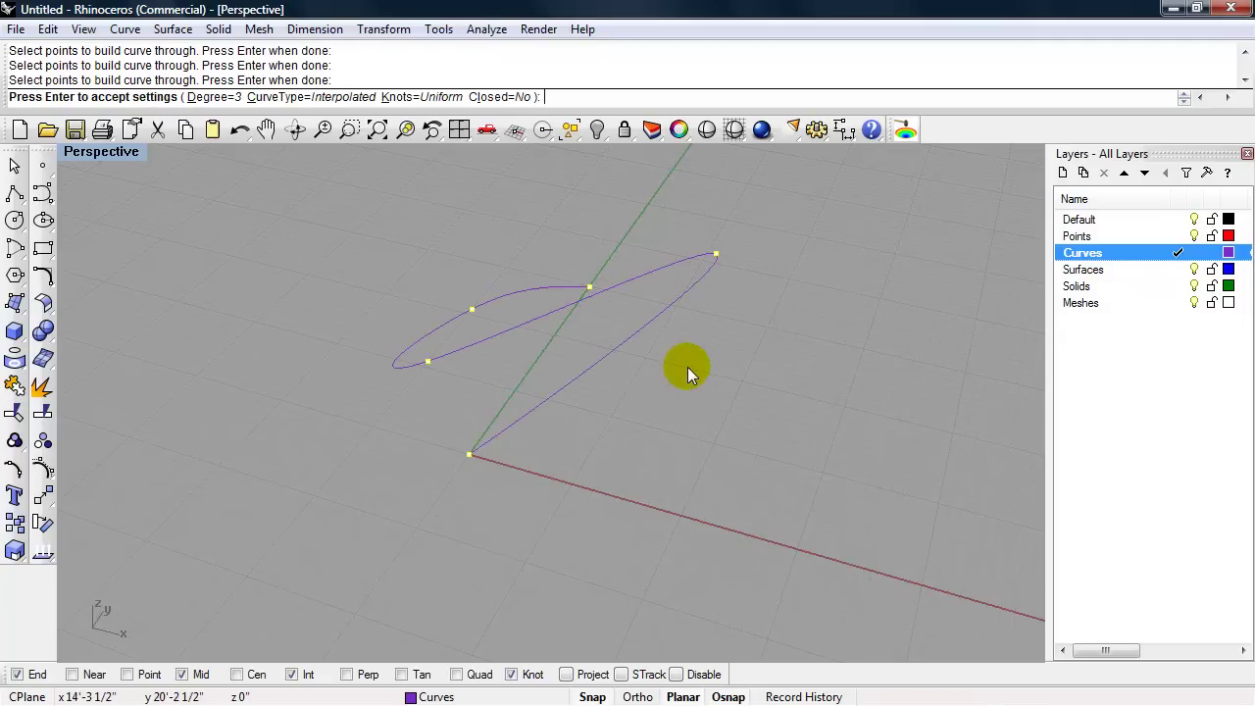
mouse_move(687, 367)
right_mouse_down()
mouse_move(689, 412)
mouse_move(723, 364)
mouse_move(673, 392)
mouse_move(715, 344)
mouse_move(706, 382)
right_mouse_up()
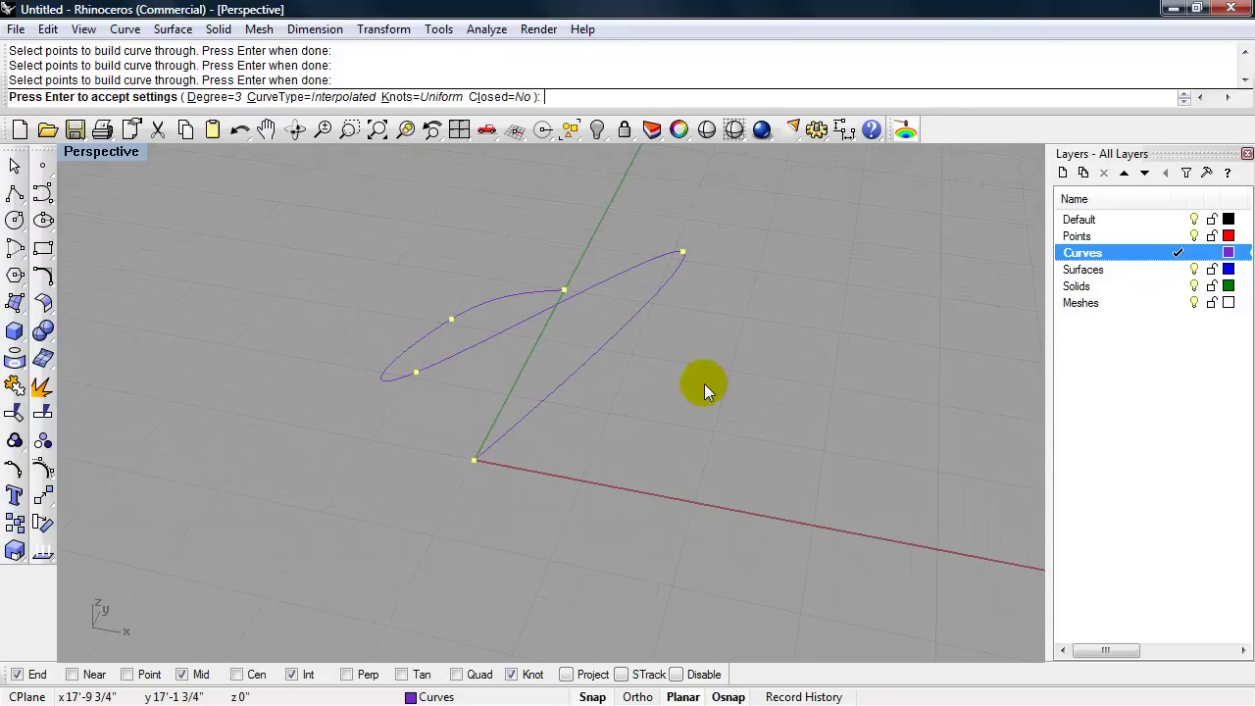
key("Return")
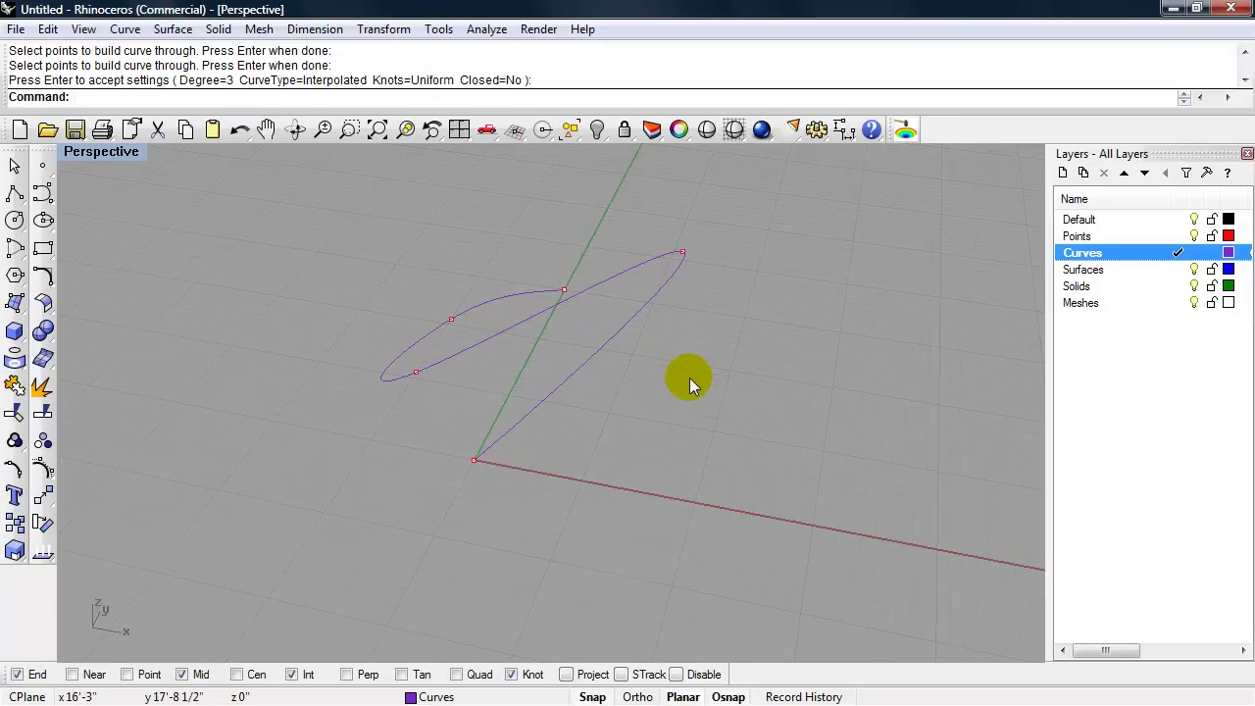
Step: On the Surfaces layer, extrude the interpolated curve vertically 24.7 feet with ExtrudeCrv
left_click(1137, 271)
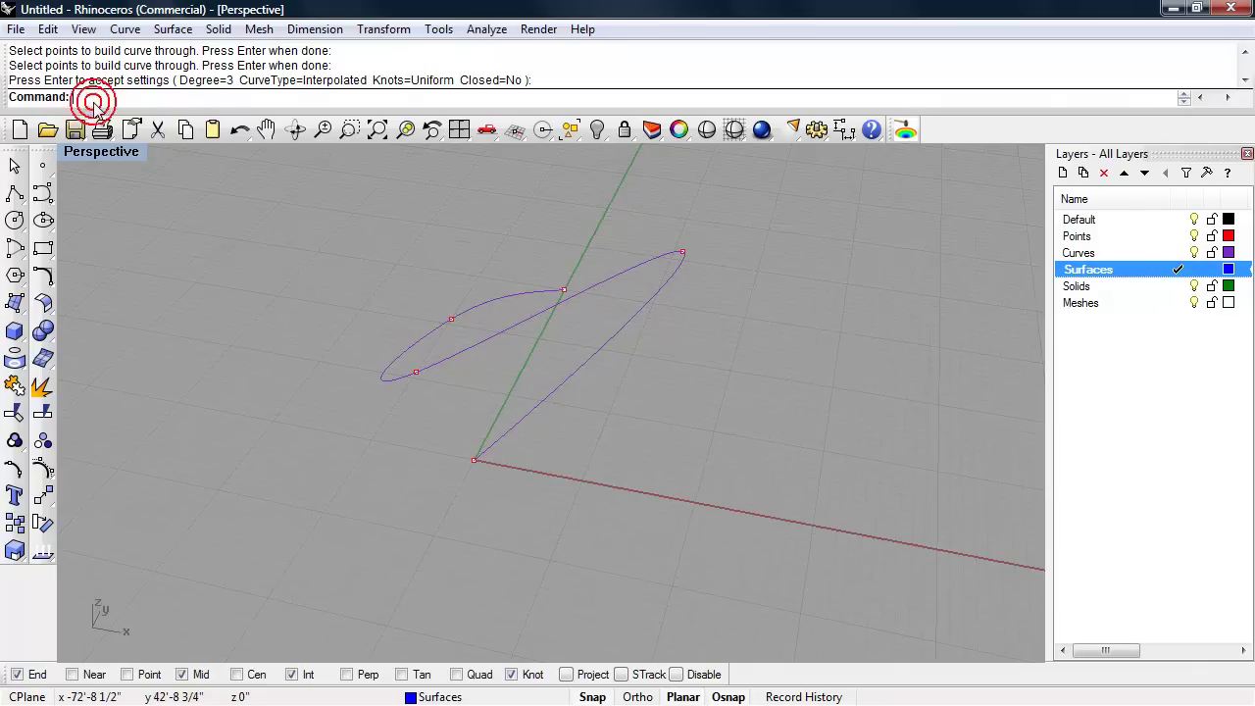
type("ExtrudeCrv")
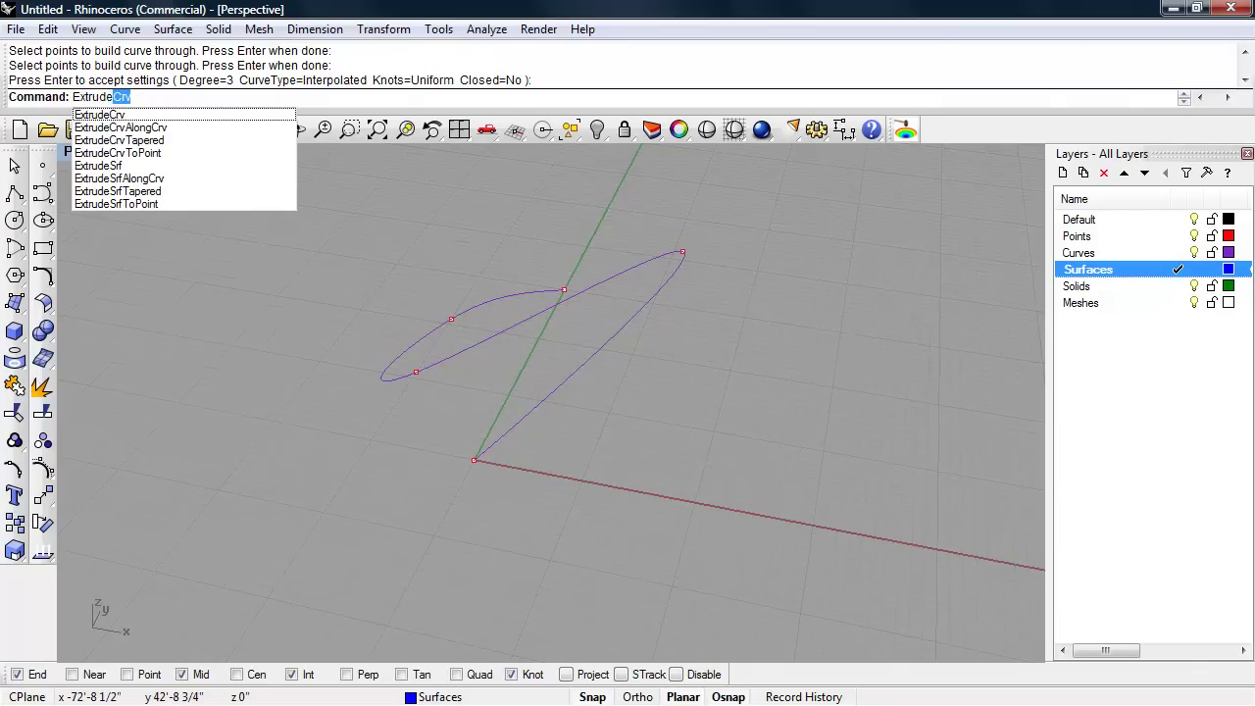
left_click(98, 115)
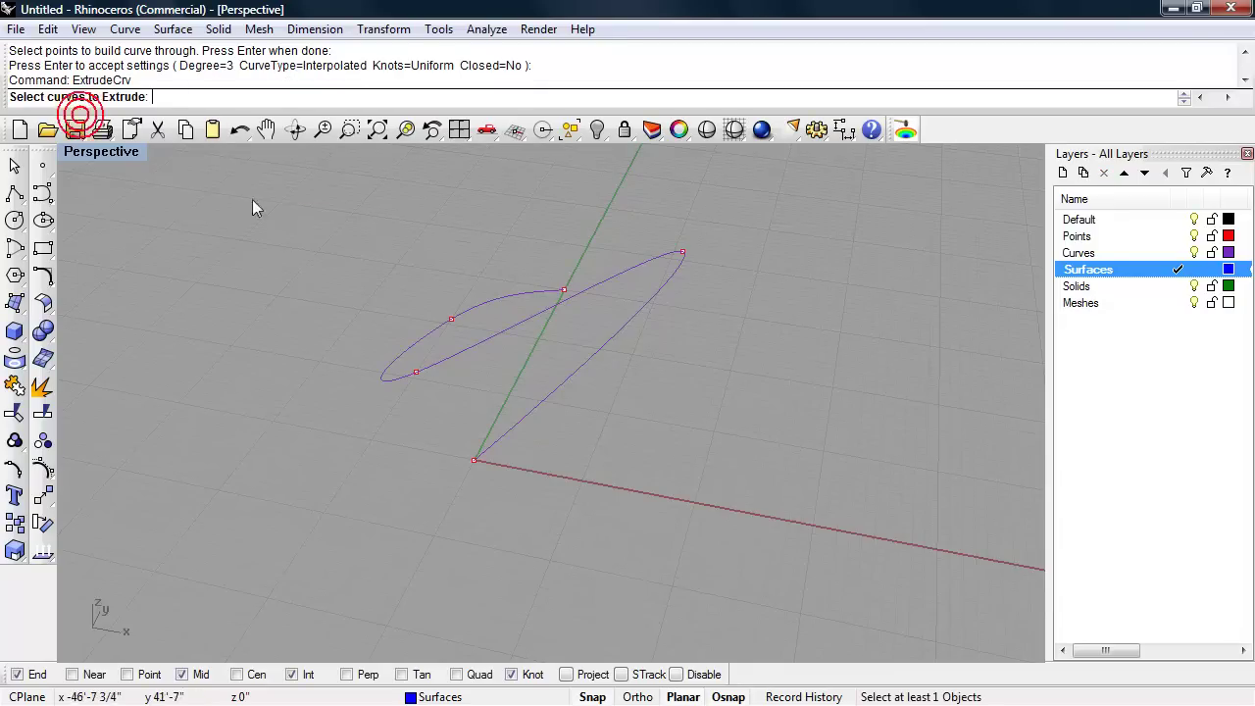
left_click(590, 357)
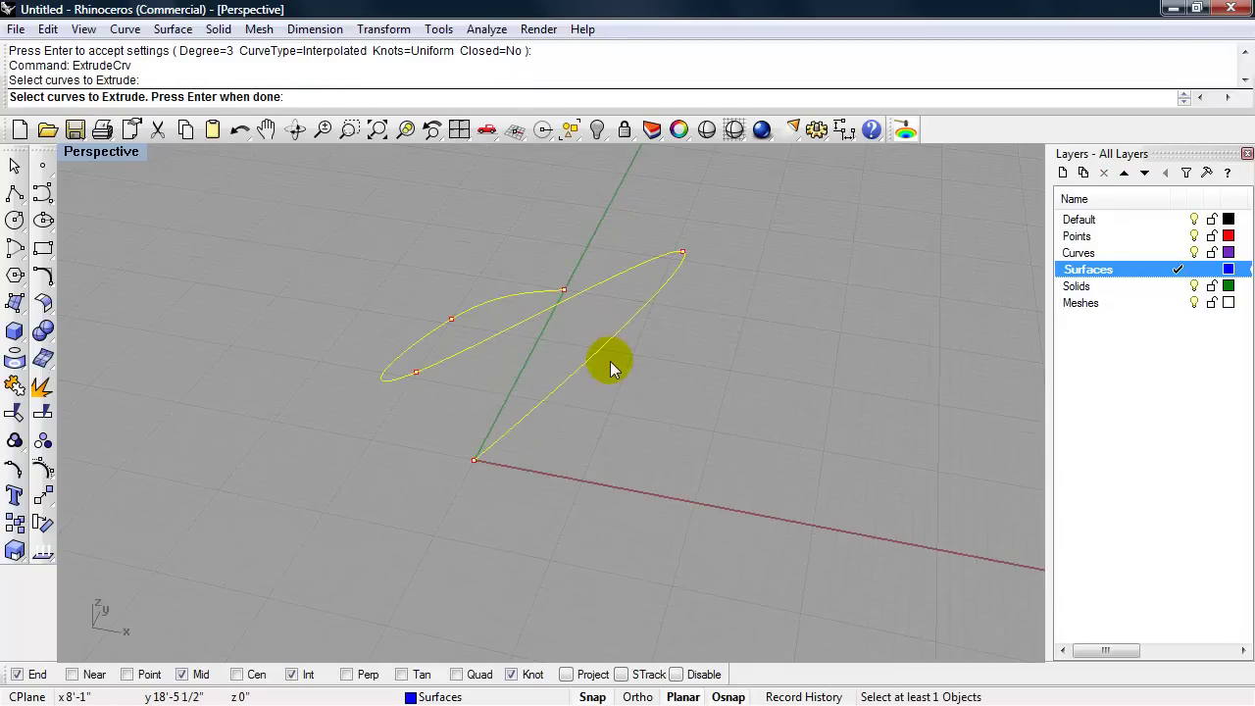
key("Return")
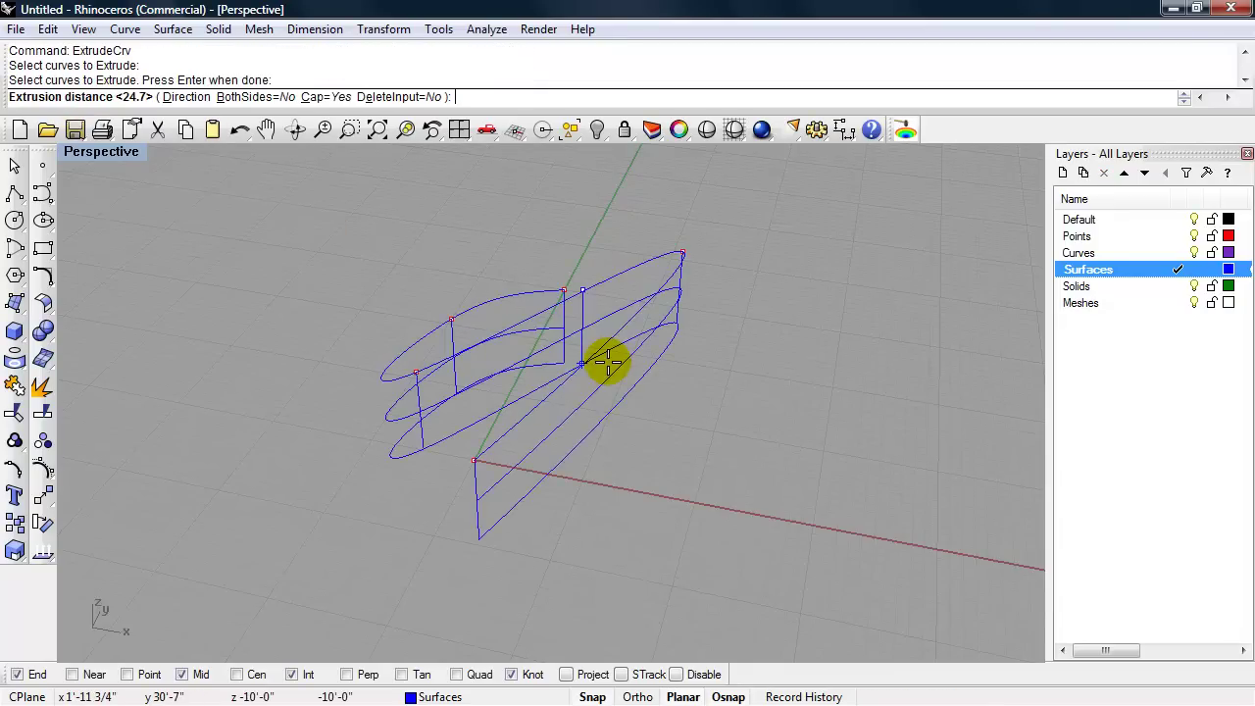
right_click_drag(611, 246, 434, 288)
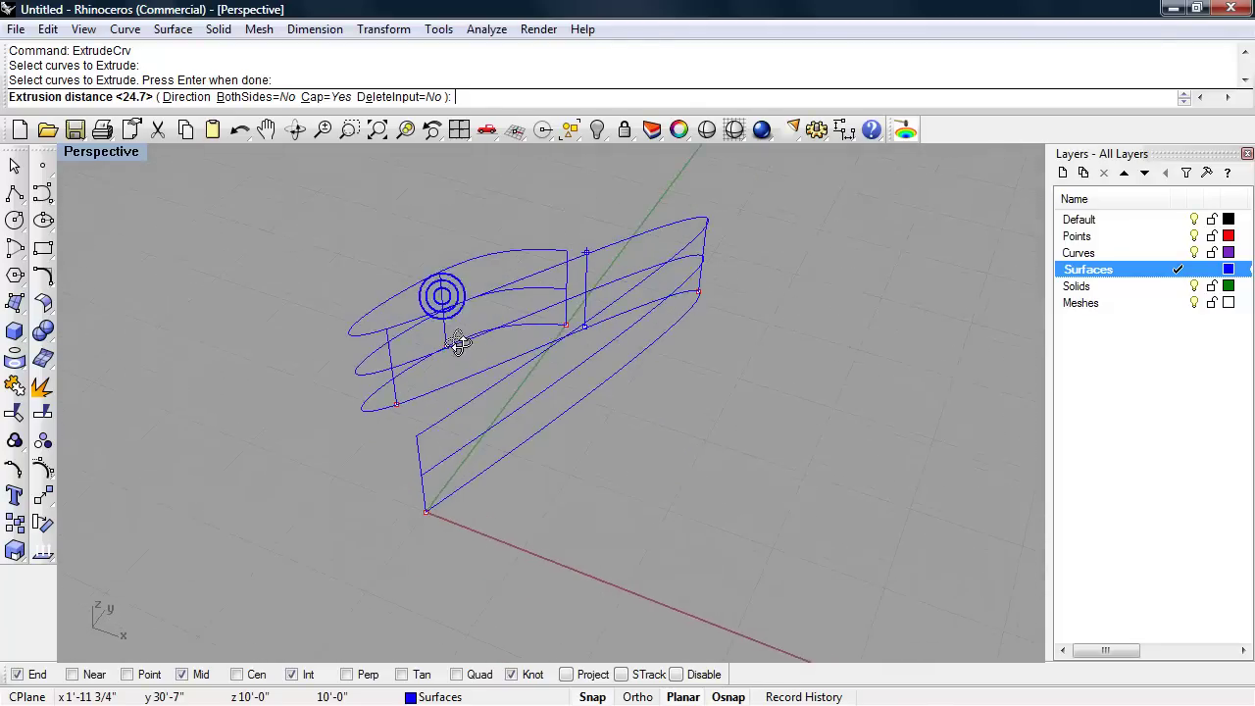
left_click(481, 257)
right_click_drag(784, 424, 745, 385)
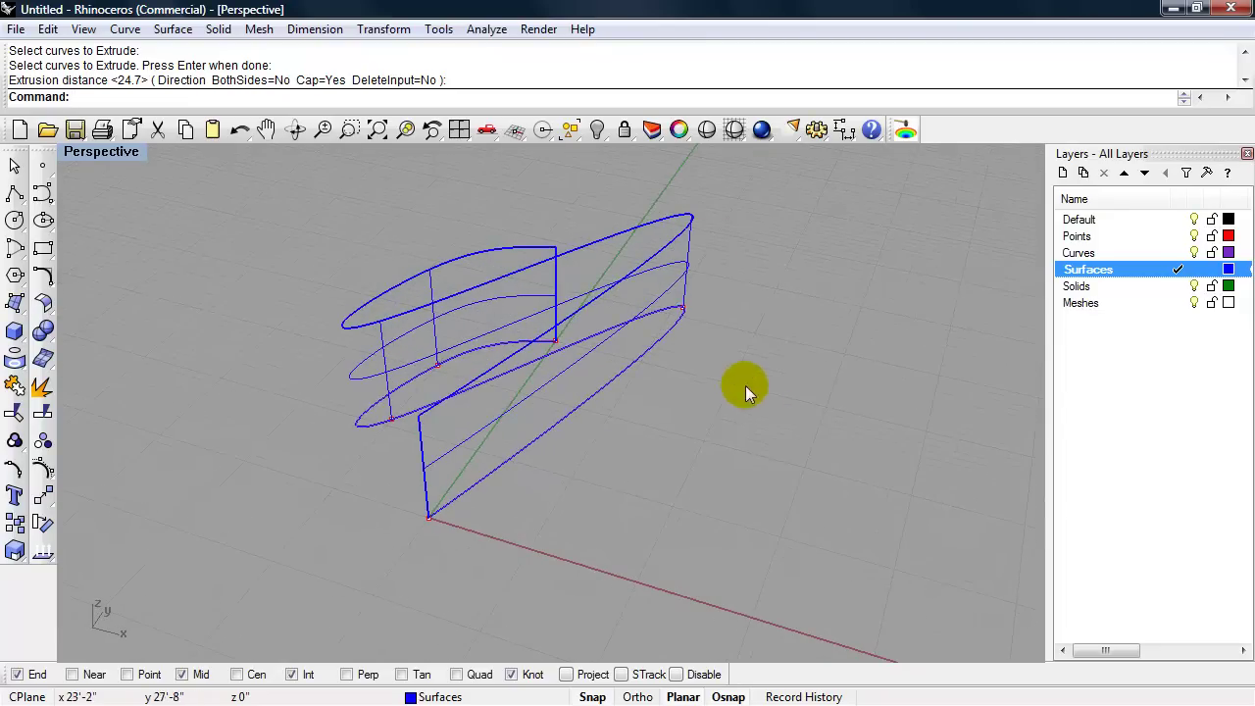
Step: Switch the Perspective viewport to Shaded display
left_click(735, 131)
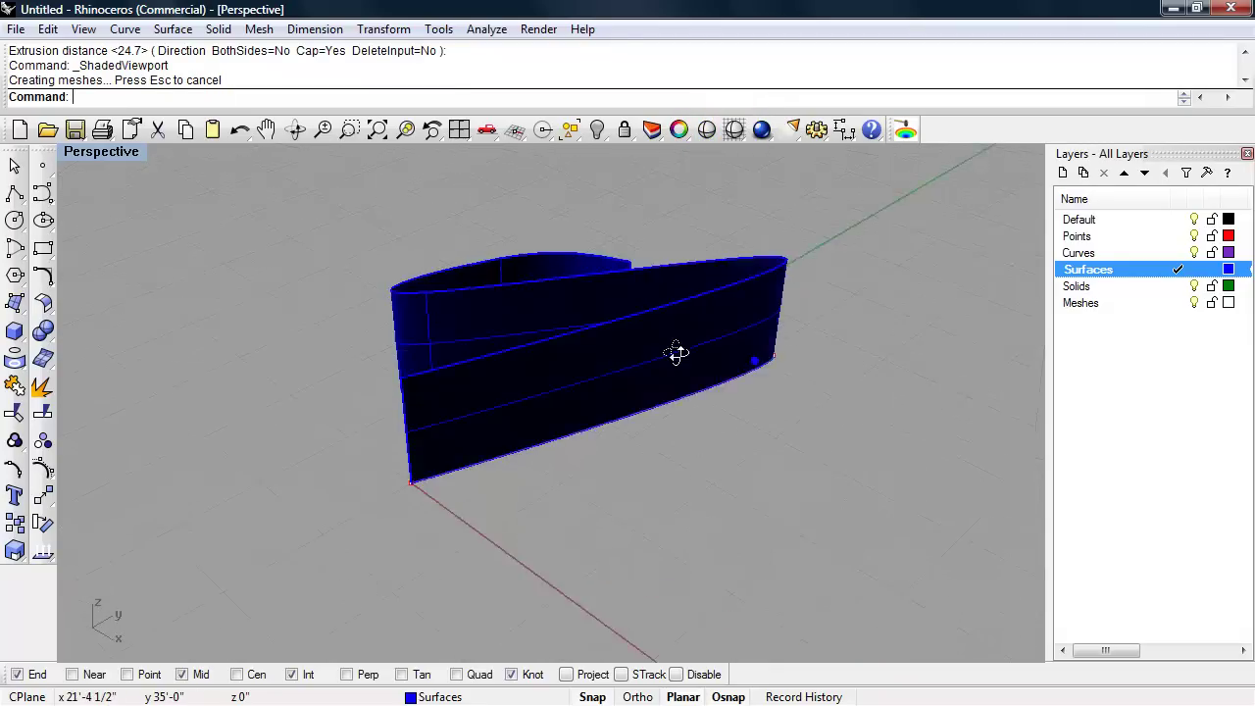